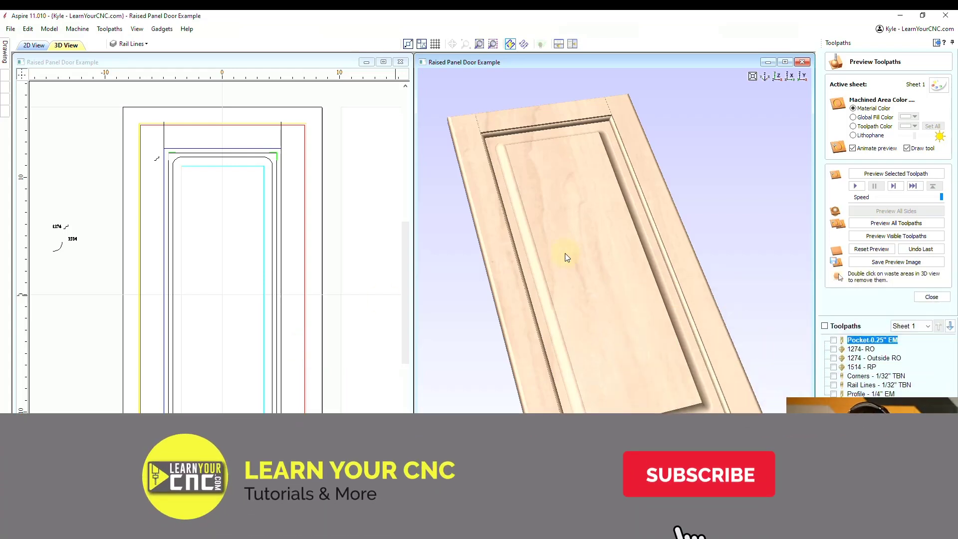
# Step: Orbit the 3D door preview, then trial-select and deselect the 2D door vectors
pyautogui.moveTo(699, 390); pyautogui.dragTo(639, 244)
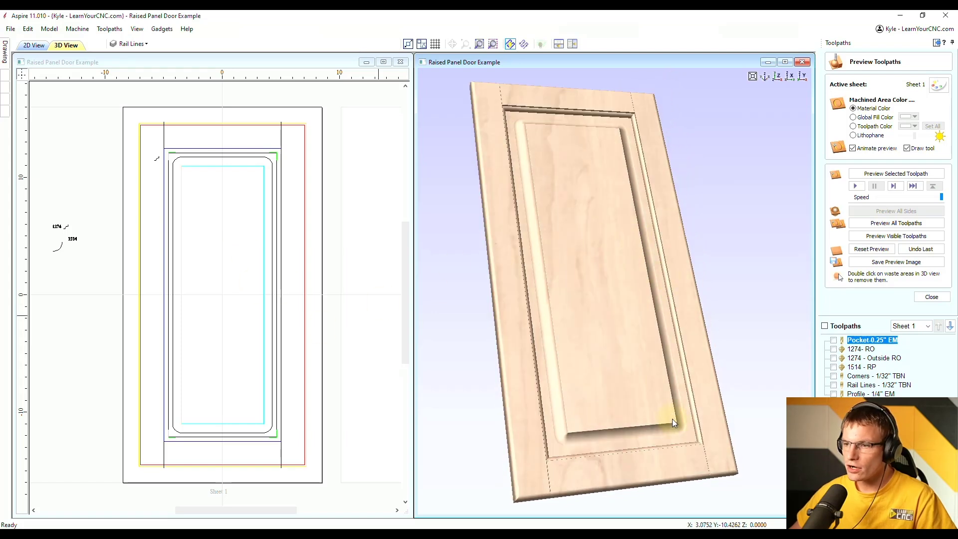
pyautogui.moveTo(673, 420); pyautogui.dragTo(507, 280)
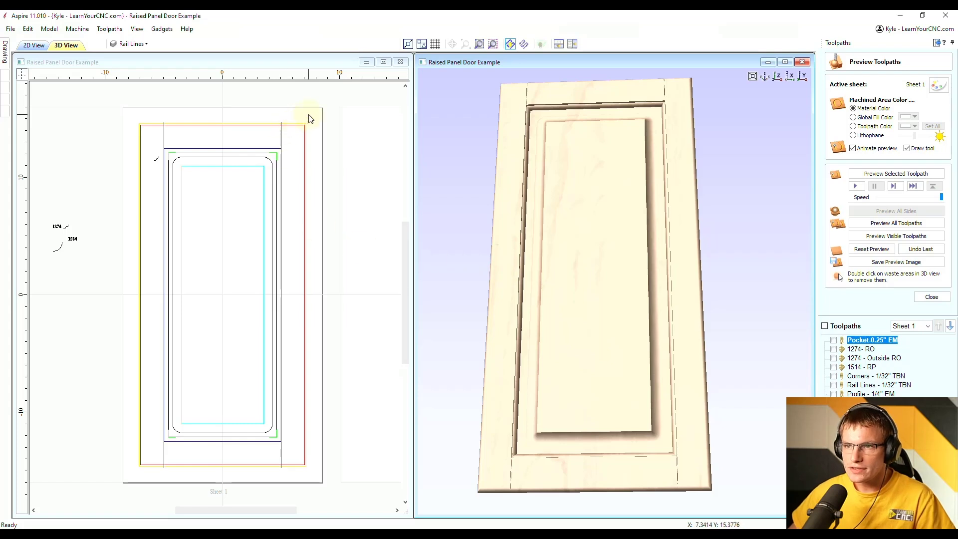
pyautogui.moveTo(310, 119); pyautogui.dragTo(131, 210)
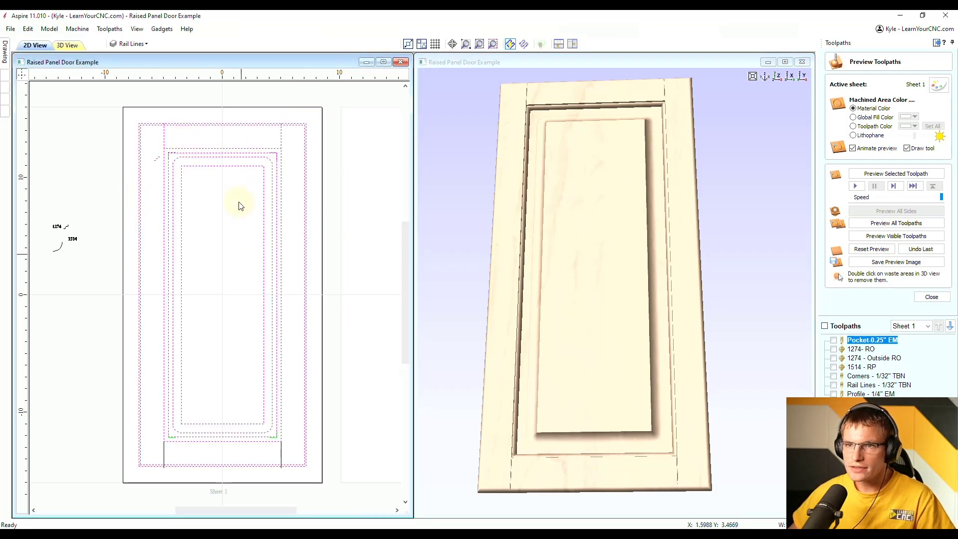
pyautogui.click(232, 241)
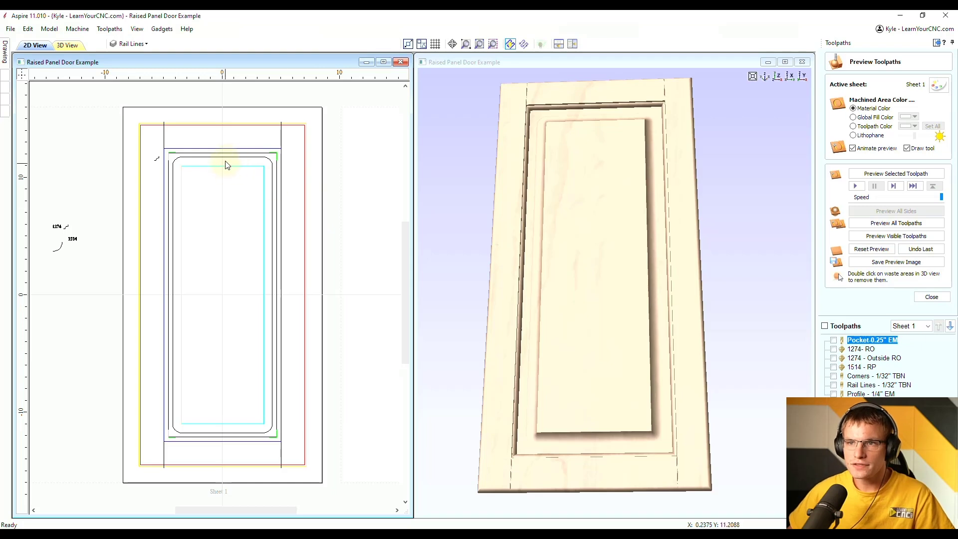
# Step: Copy all Sheet 1 door vectors to Sheet 2 and make Sheet 2 active
pyautogui.click(383, 61)
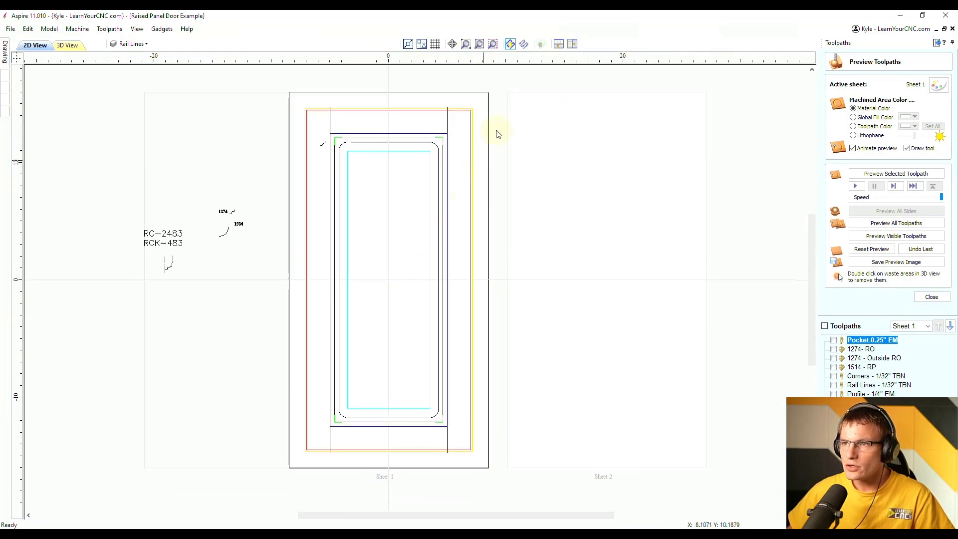
pyautogui.moveTo(485, 100); pyautogui.dragTo(301, 461)
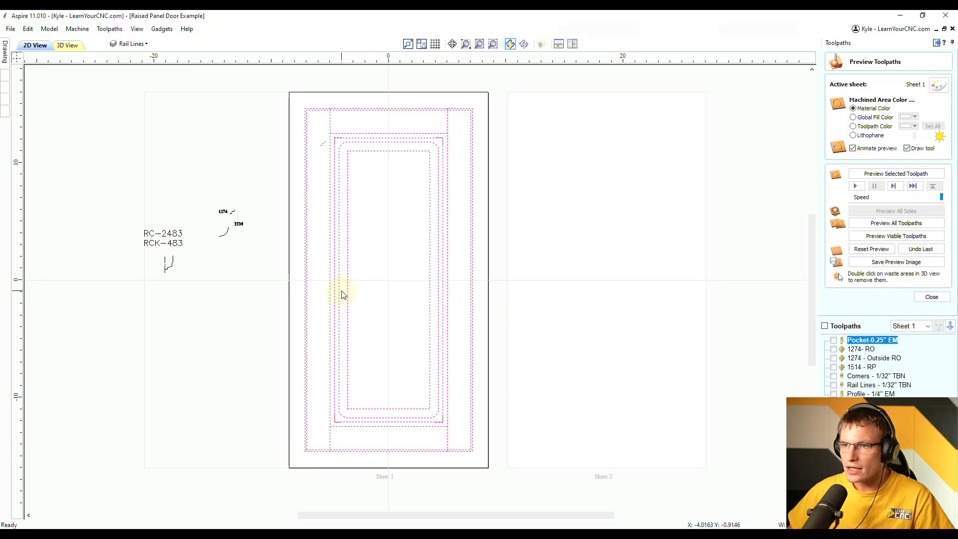
pyautogui.rightClick(397, 144)
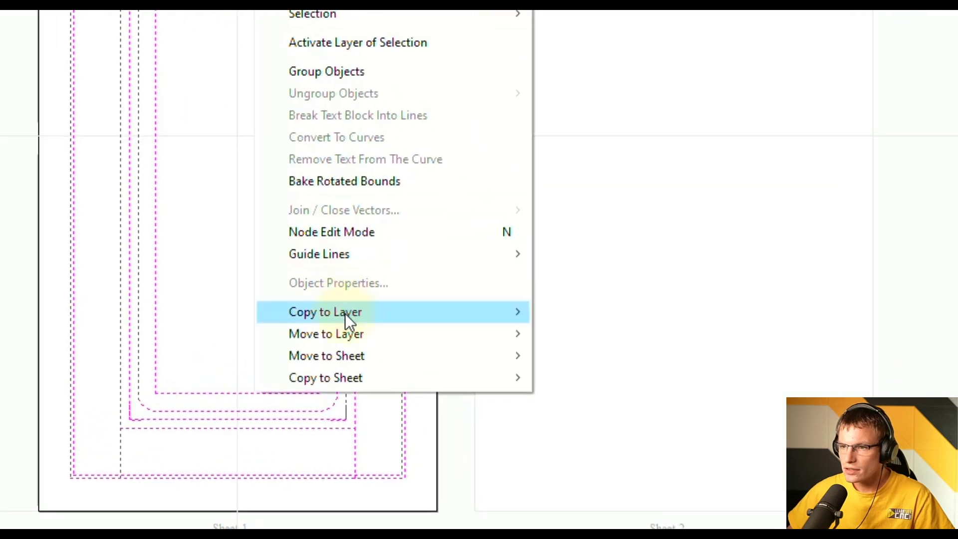
pyautogui.moveTo(341, 380)
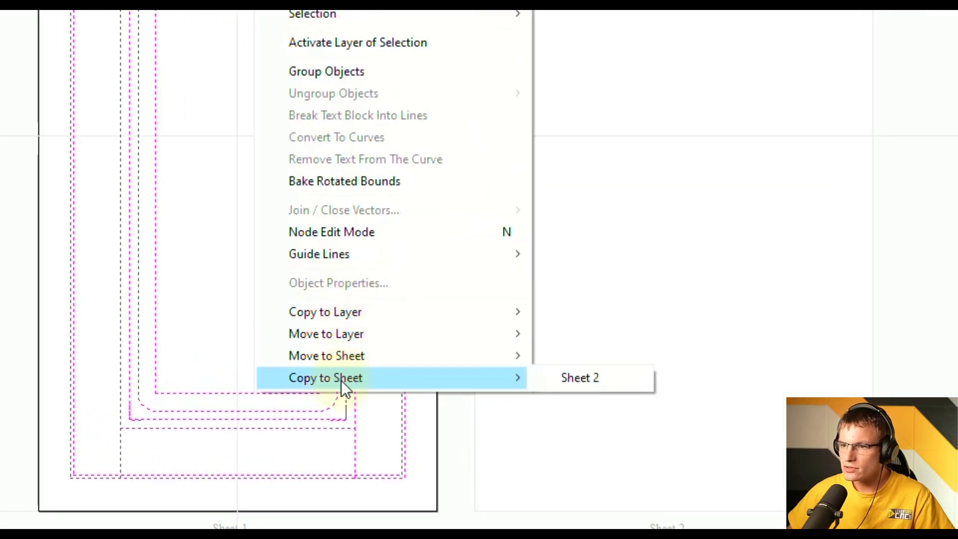
pyautogui.click(591, 377)
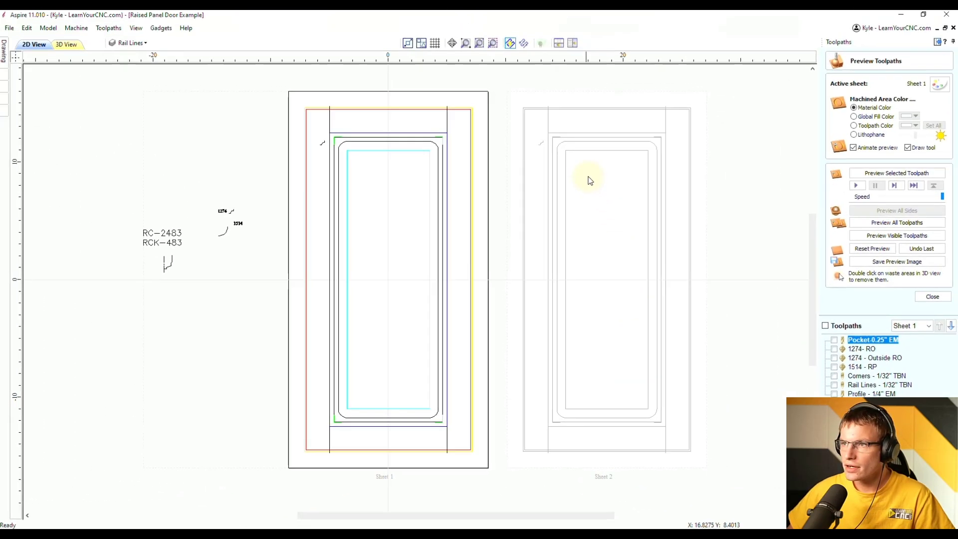
pyautogui.click(597, 184)
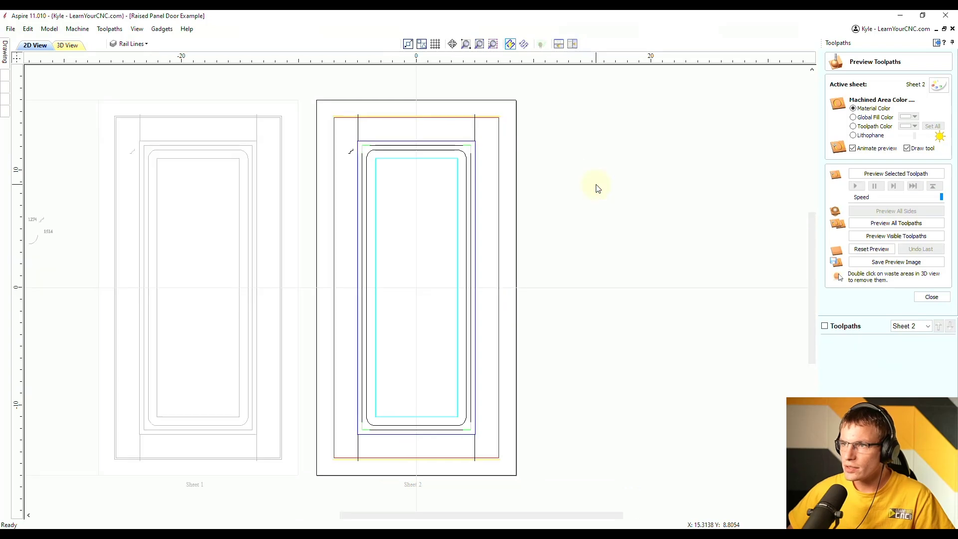
pyautogui.click(506, 110)
# Step: Drag the top-middle handle of the Sheet 2 door vectors down to shorten the door
pyautogui.moveTo(489, 143); pyautogui.dragTo(329, 469)
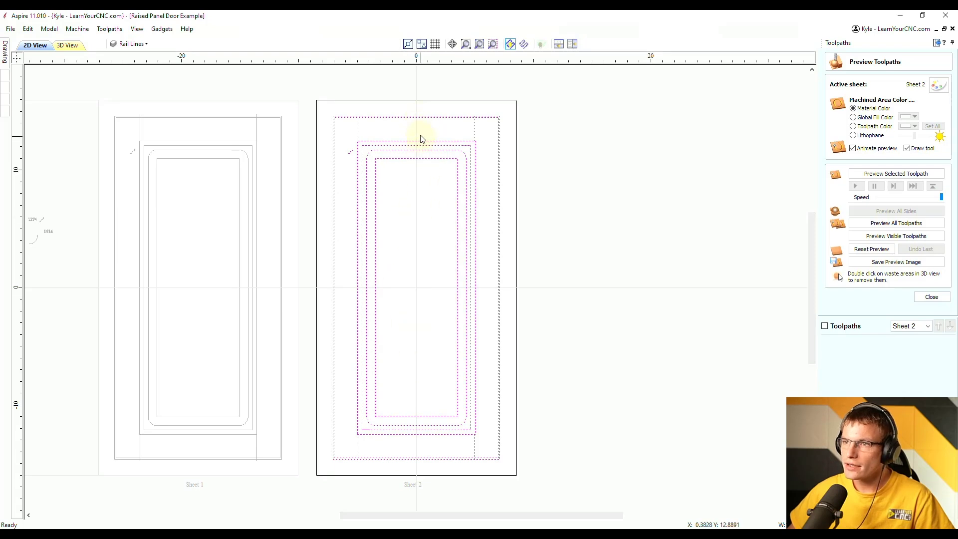
pyautogui.click(415, 114)
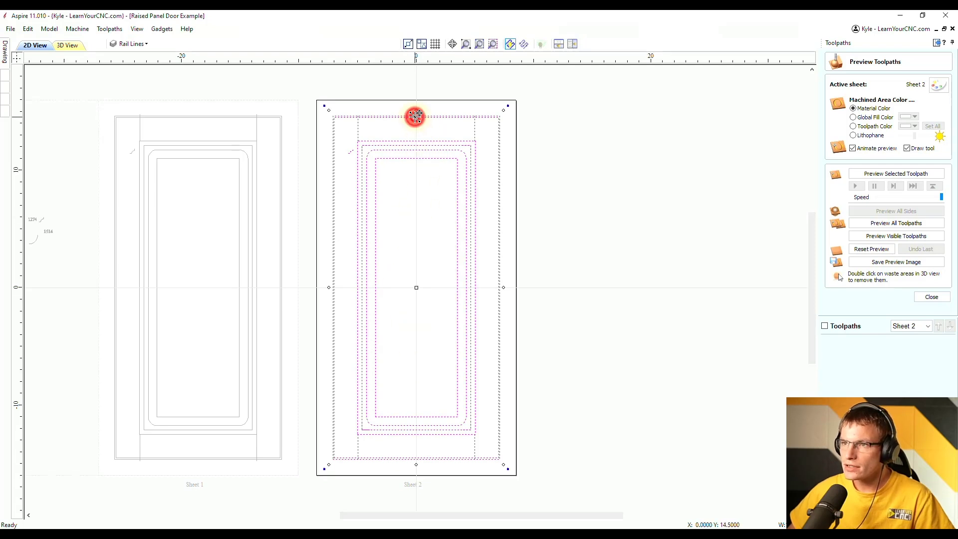
pyautogui.moveTo(417, 109); pyautogui.dragTo(419, 415)
pyautogui.click(424, 405)
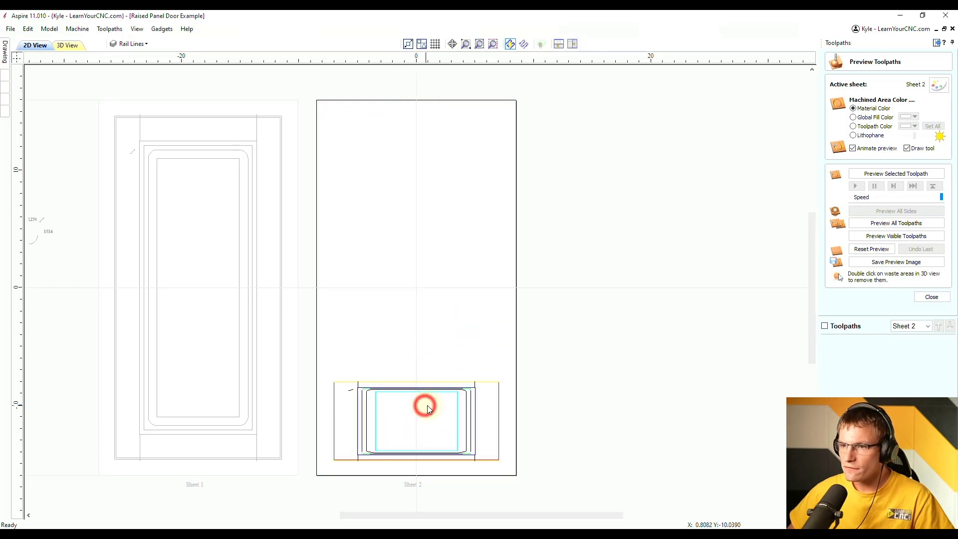
pyautogui.scroll(5, 428, 407)
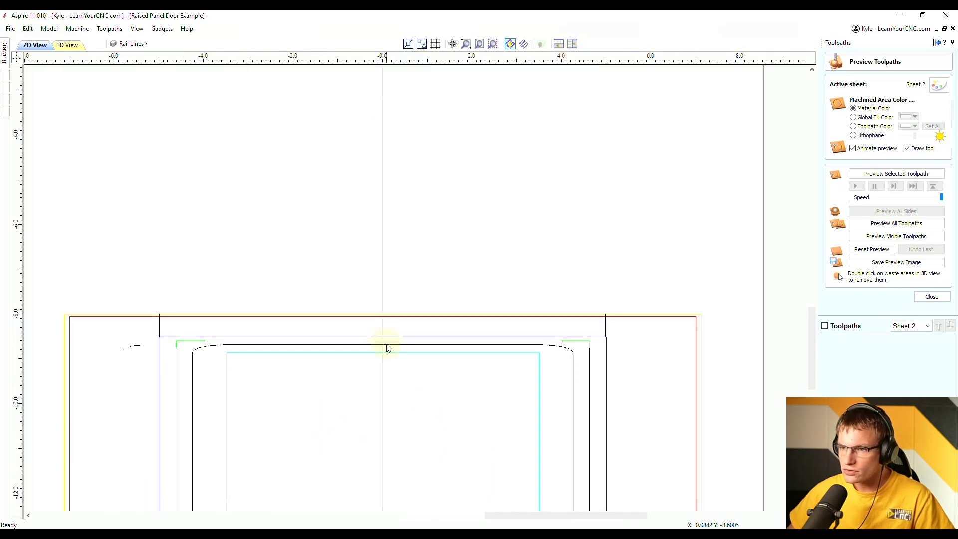
pyautogui.moveTo(378, 409); pyautogui.dragTo(415, 155, button='middle')
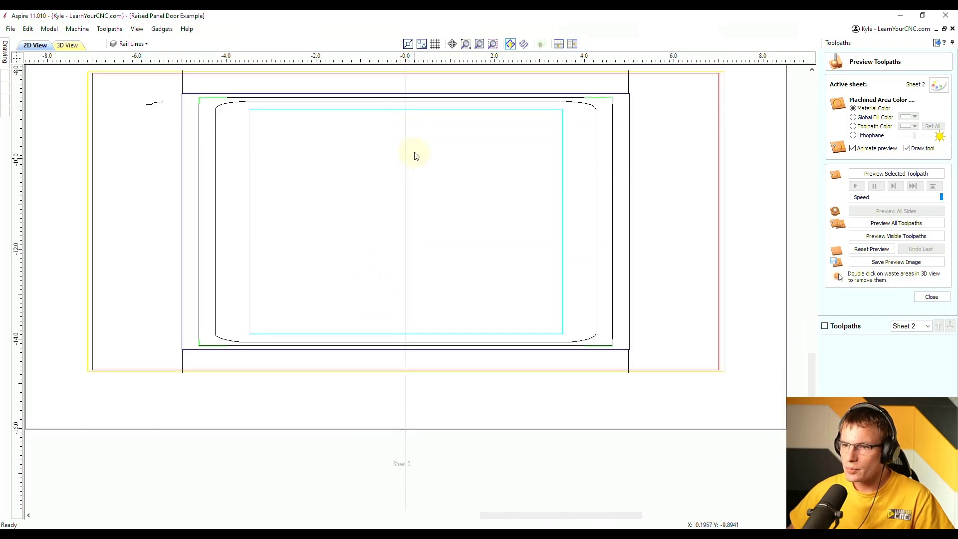
pyautogui.scroll(2, 398, 336)
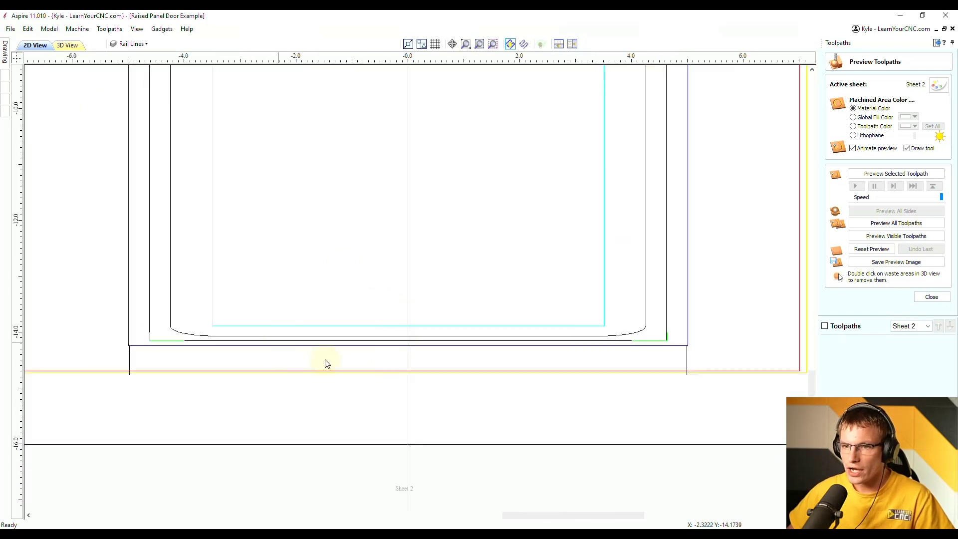
pyautogui.scroll(-2, 555, 372)
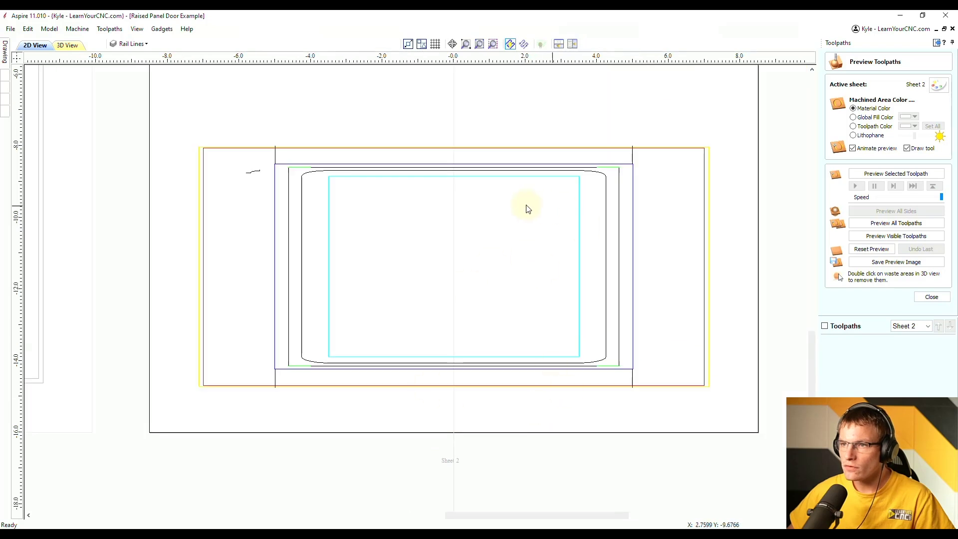
pyautogui.scroll(-1, 500, 375)
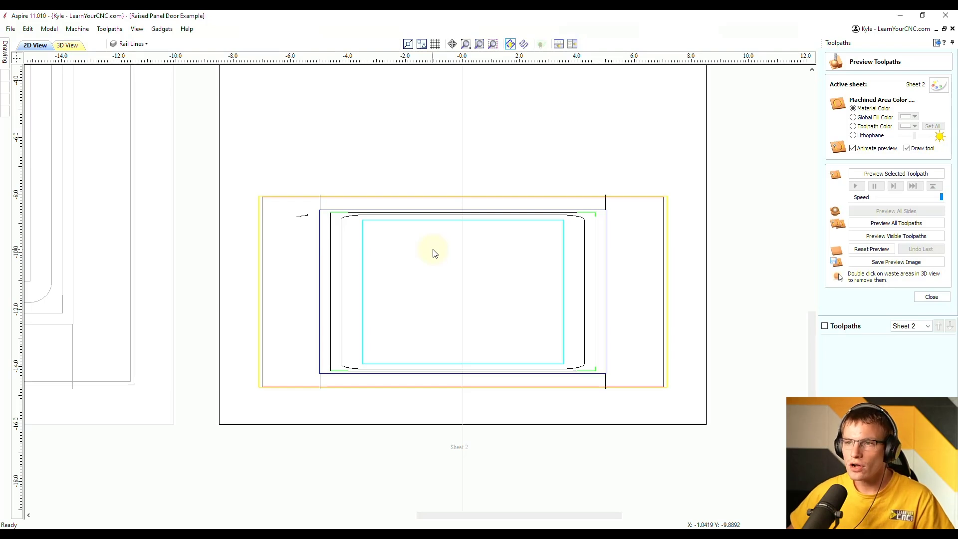
pyautogui.click(28, 28)
pyautogui.click(36, 38)
pyautogui.scroll(-5, 352, 403)
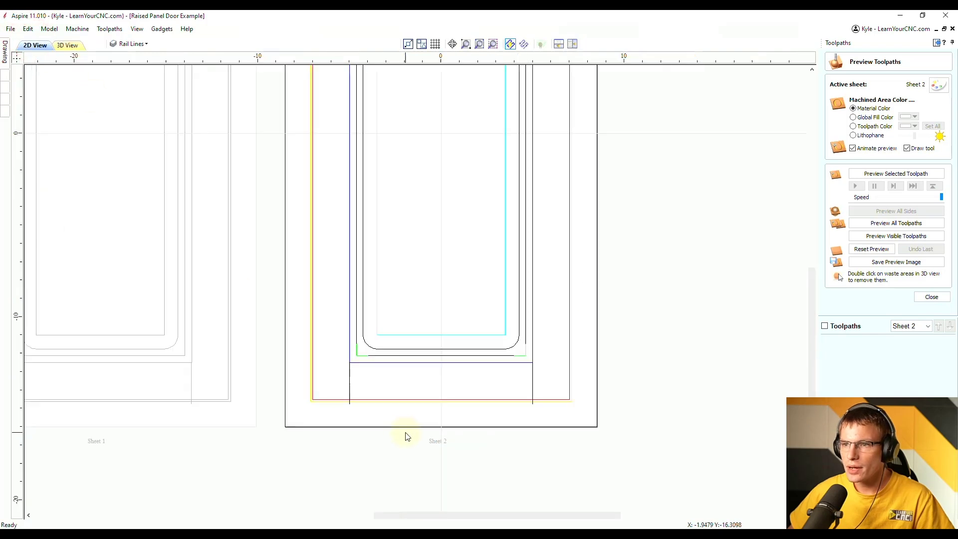
pyautogui.moveTo(432, 397); pyautogui.dragTo(427, 377, button='middle')
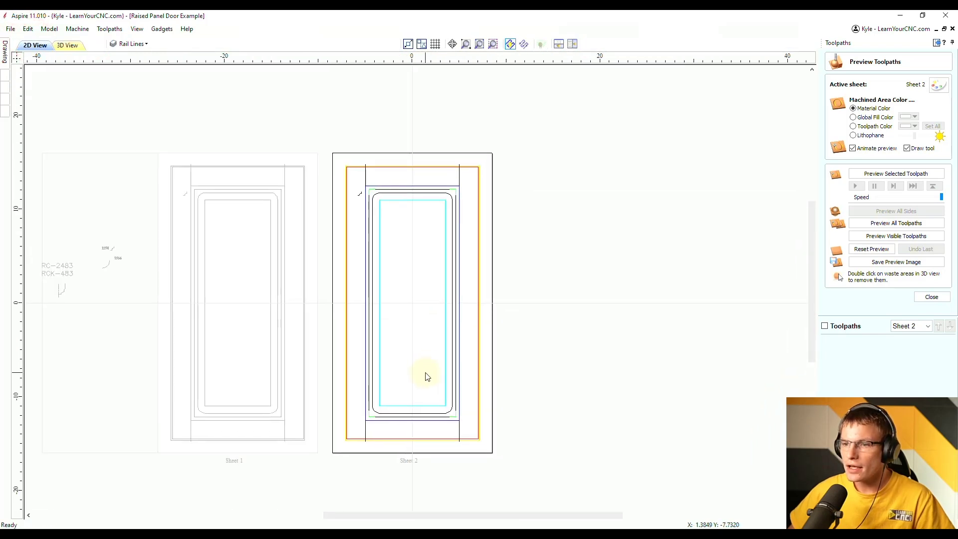
pyautogui.moveTo(506, 156); pyautogui.dragTo(335, 452)
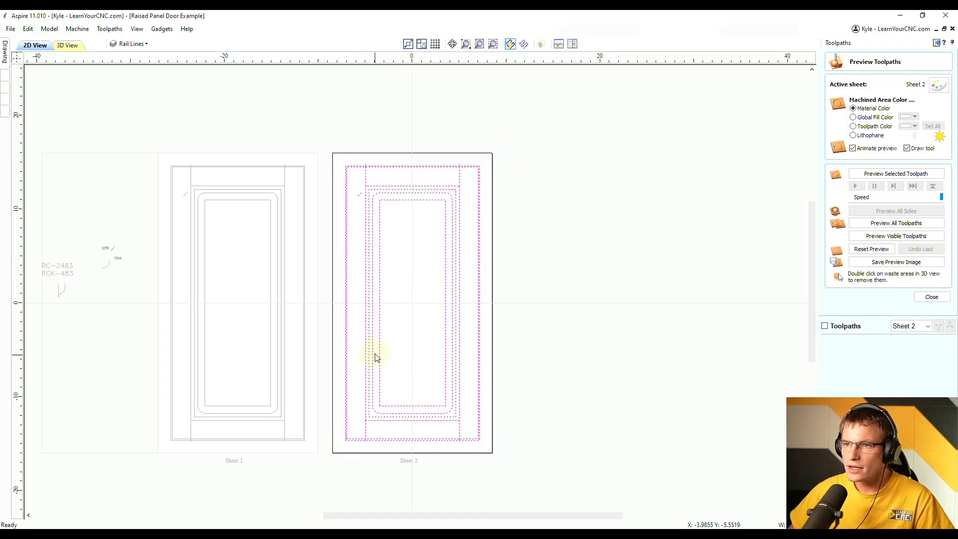
pyautogui.press('n')
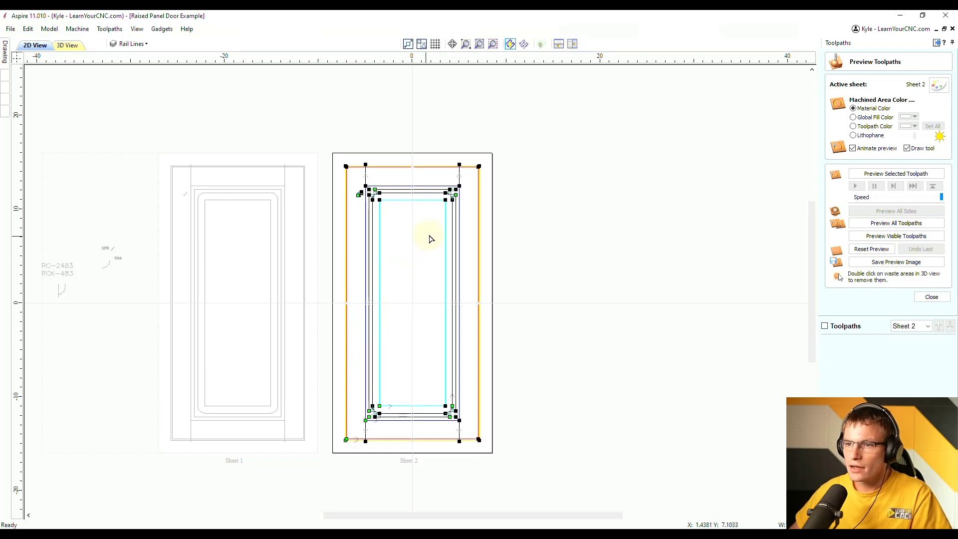
pyautogui.scroll(1, 432, 244)
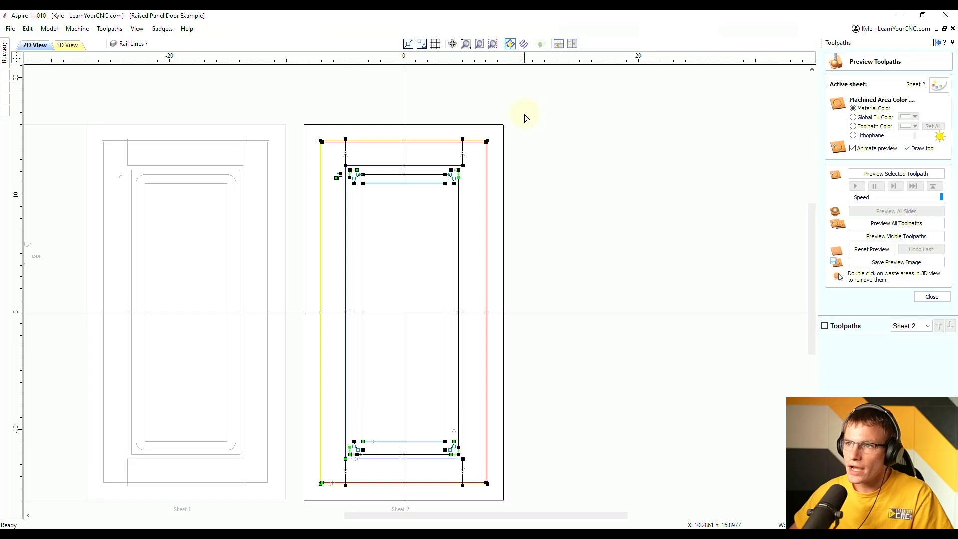
# Step: Drag the top nodes of all door outlines down so the door becomes nearly square
pyautogui.moveTo(515, 125); pyautogui.dragTo(310, 207)
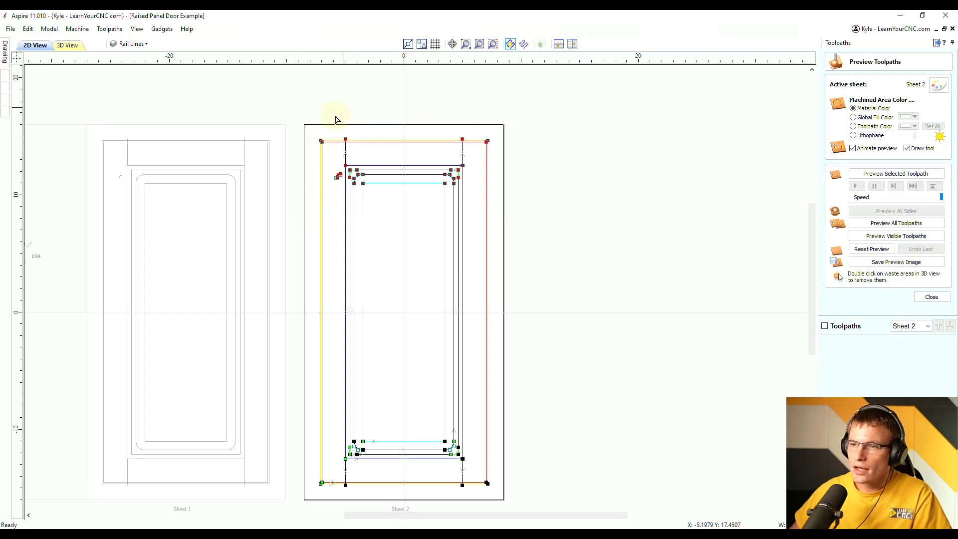
pyautogui.scroll(4, 332, 190)
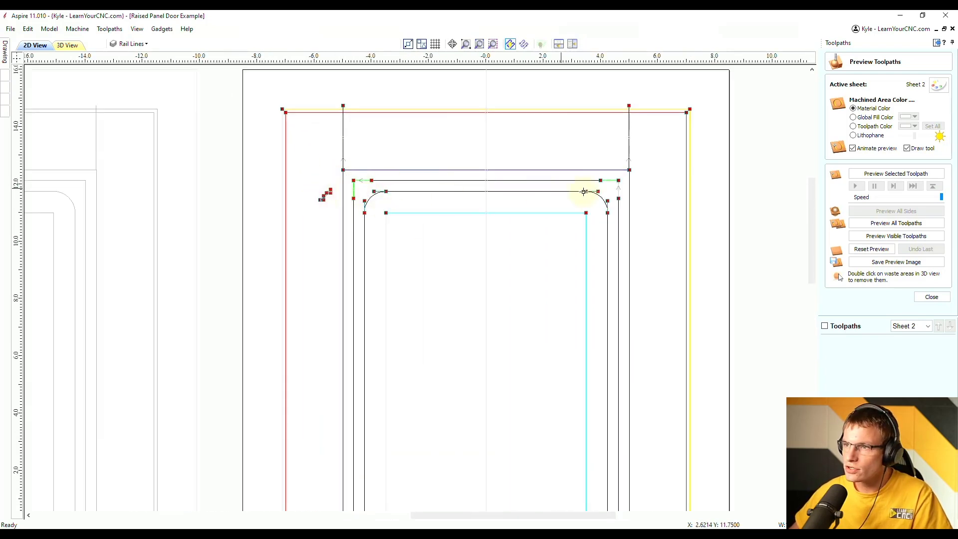
pyautogui.scroll(-2, 382, 140)
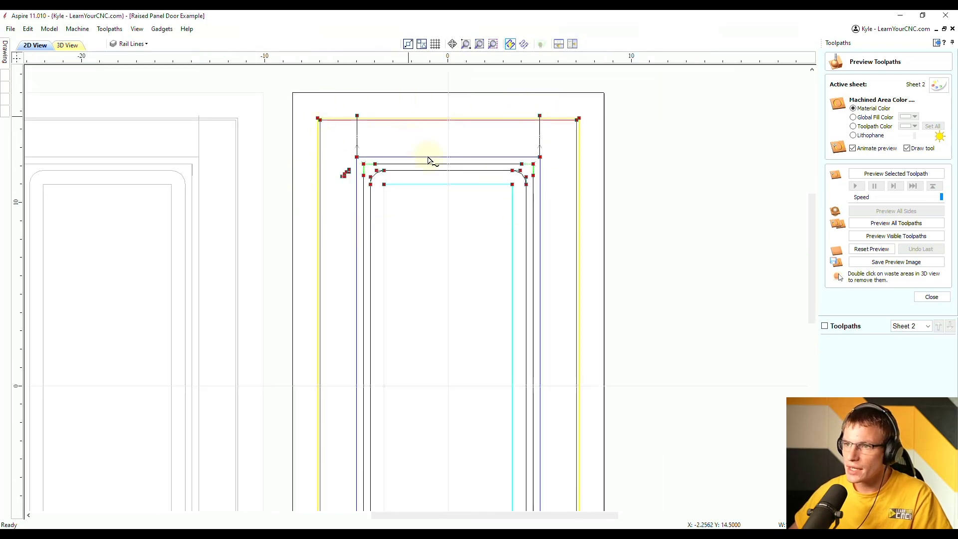
pyautogui.scroll(-1, 424, 109)
pyautogui.scroll(1, 442, 239)
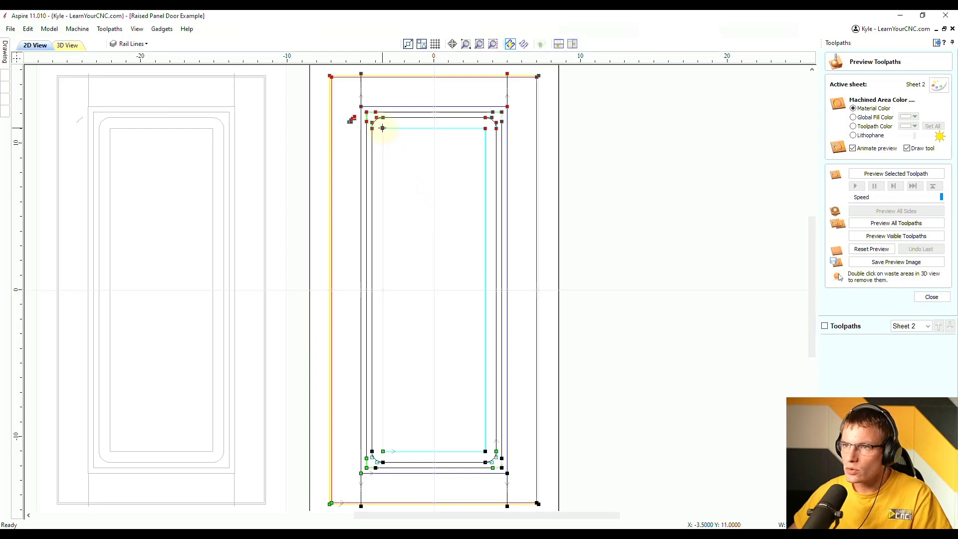
pyautogui.moveTo(382, 127); pyautogui.dragTo(388, 355)
pyautogui.moveTo(433, 411); pyautogui.dragTo(470, 314, button='middle')
pyautogui.scroll(1, 467, 326)
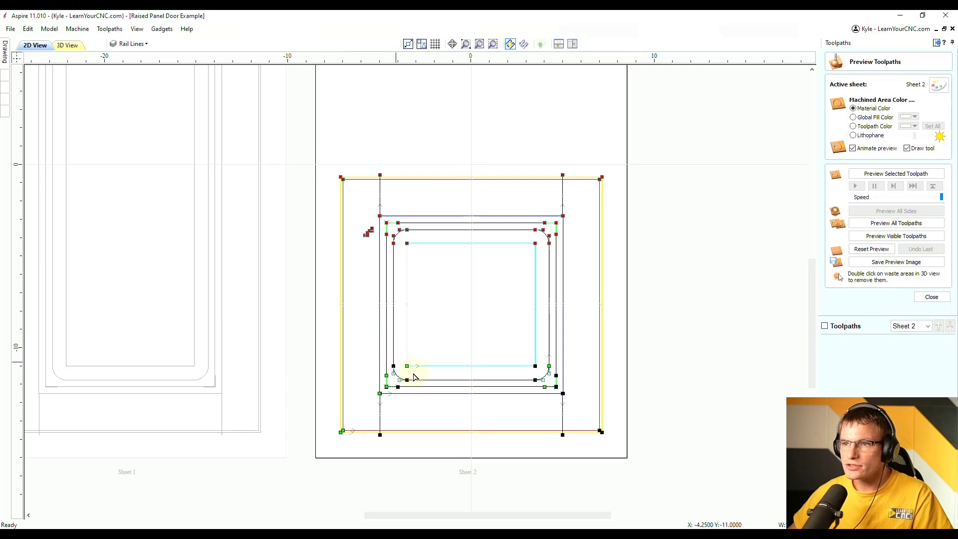
pyautogui.scroll(3, 418, 346)
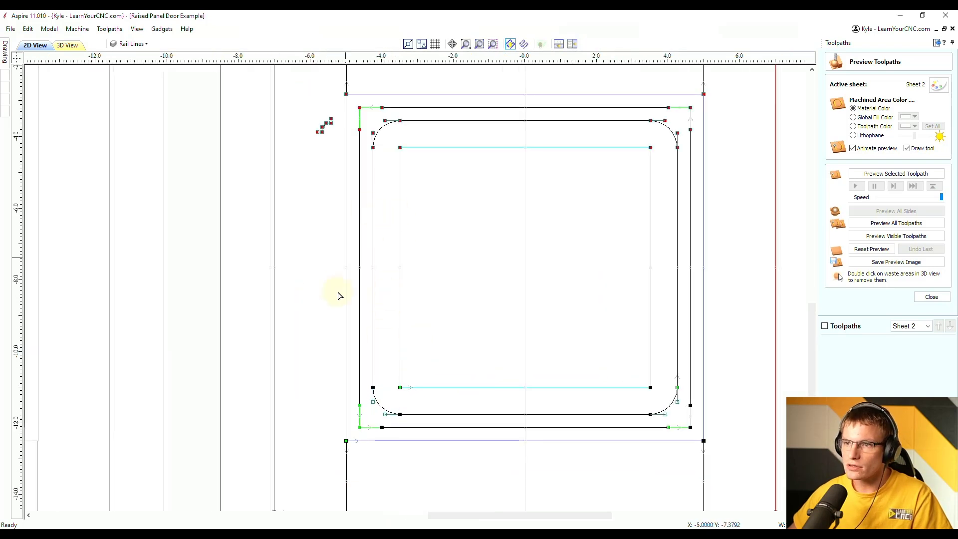
pyautogui.scroll(-2, 327, 344)
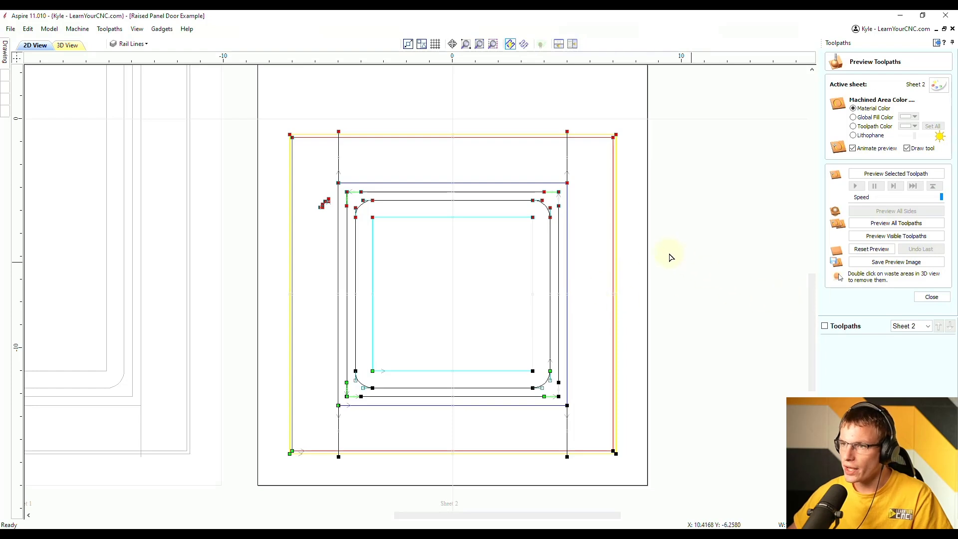
pyautogui.click(680, 132)
# Step: Move the right-side nodes of all door outlines left, then back to the original width
pyautogui.moveTo(633, 115)
pyautogui.mouseDown()
pyautogui.moveTo(400, 330)
pyautogui.moveTo(280, 481)
pyautogui.mouseUp()
pyautogui.scroll(-2, 514, 349)
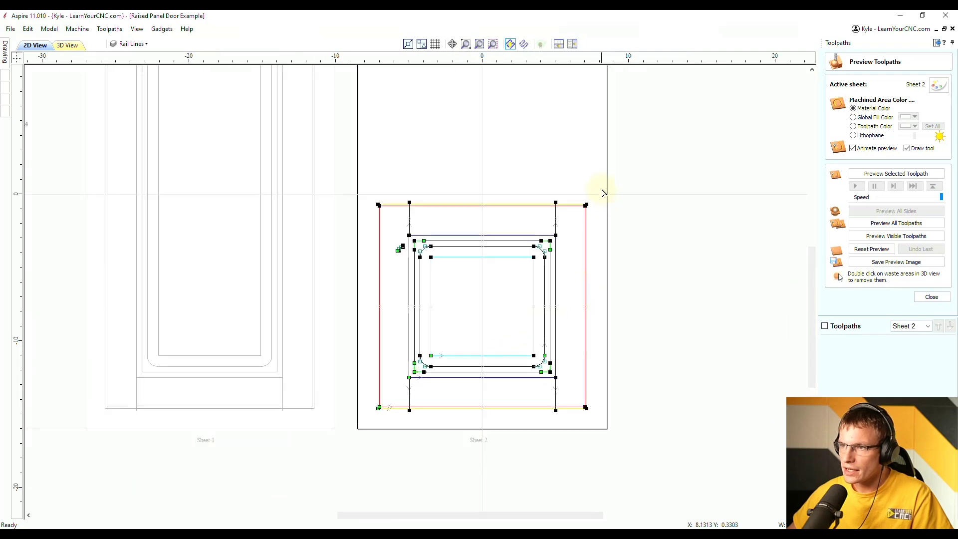
pyautogui.moveTo(600, 186); pyautogui.dragTo(520, 421)
pyautogui.scroll(2, 546, 414)
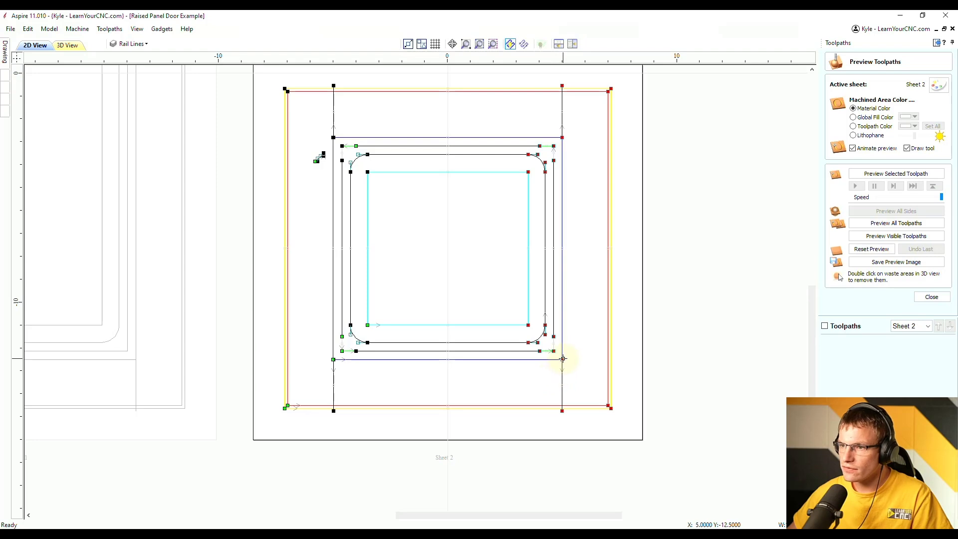
pyautogui.moveTo(564, 358); pyautogui.dragTo(521, 358)
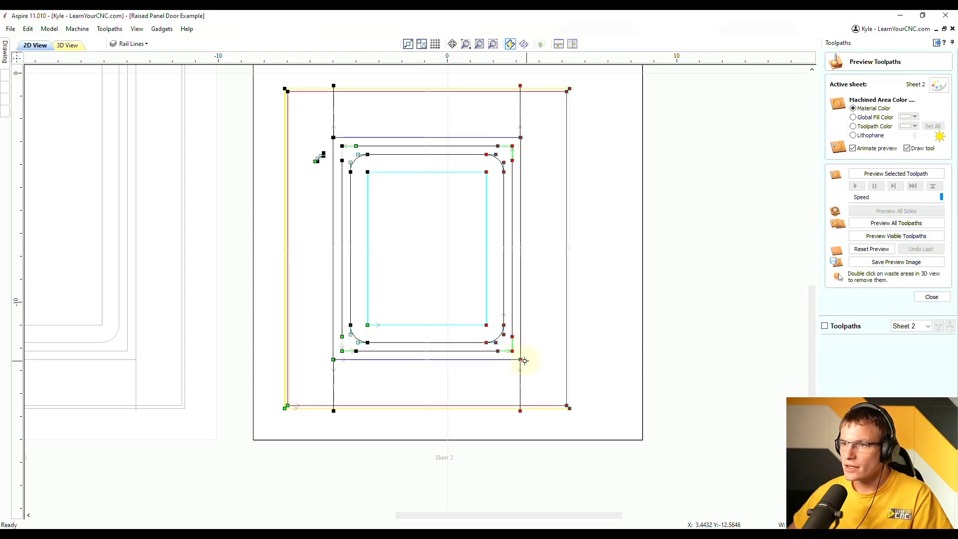
pyautogui.moveTo(512, 337); pyautogui.dragTo(558, 338)
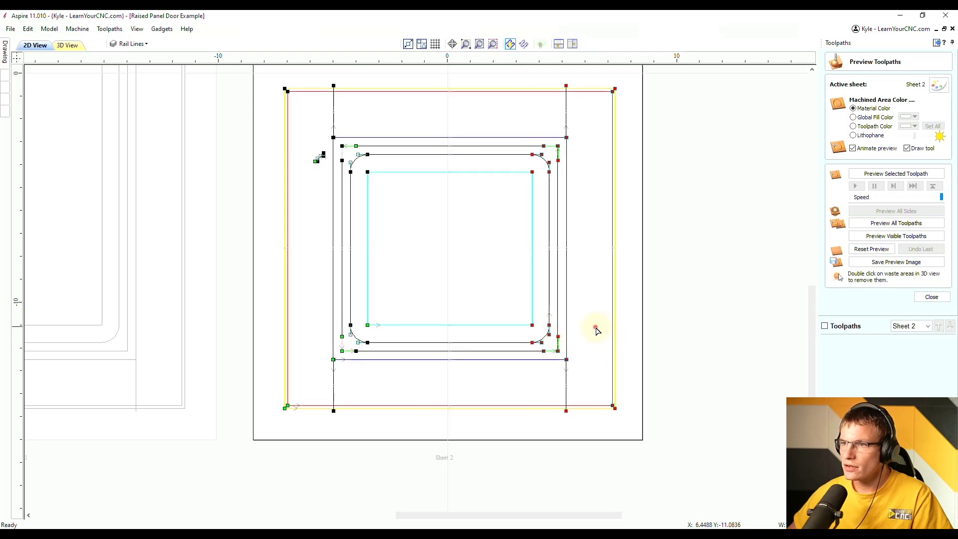
pyautogui.click(597, 331)
pyautogui.scroll(-2, 567, 318)
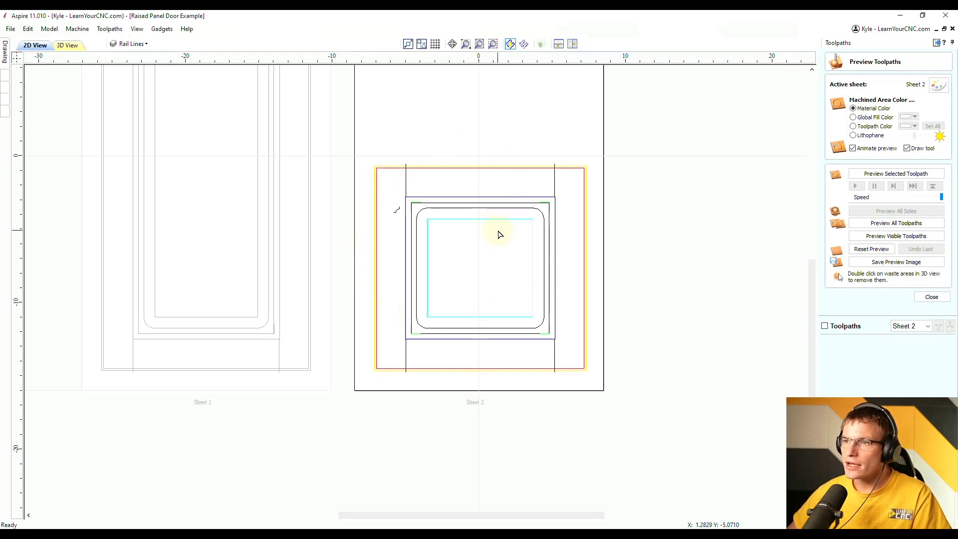
pyautogui.click(145, 44)
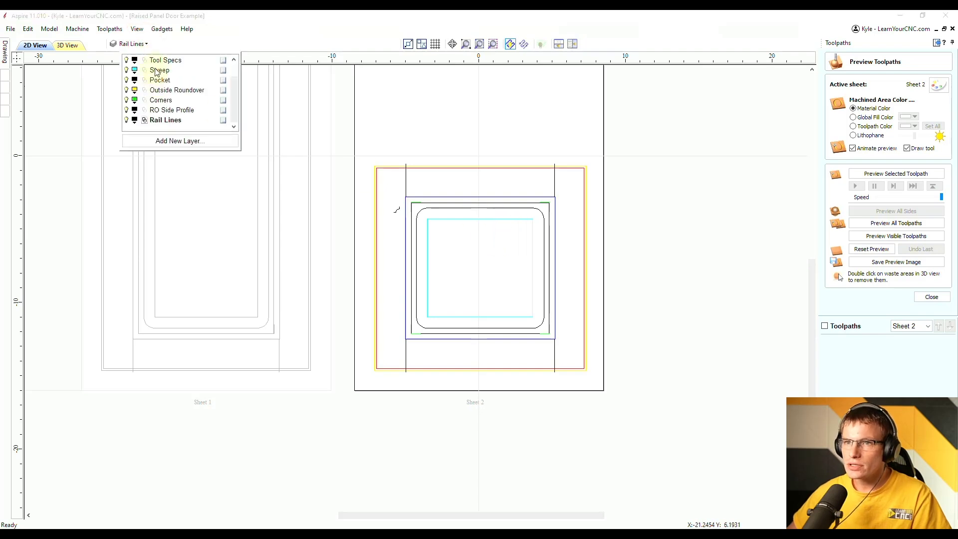
# Step: Load RP Doors.ToolpathTemplate from the Desktop, applying it to Sheet 2 only
pyautogui.click(508, 246)
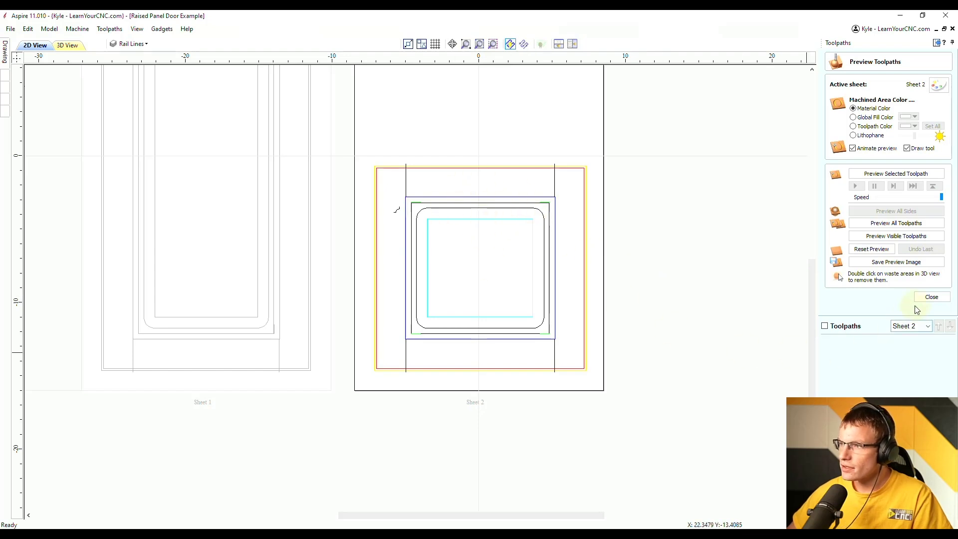
pyautogui.click(926, 297)
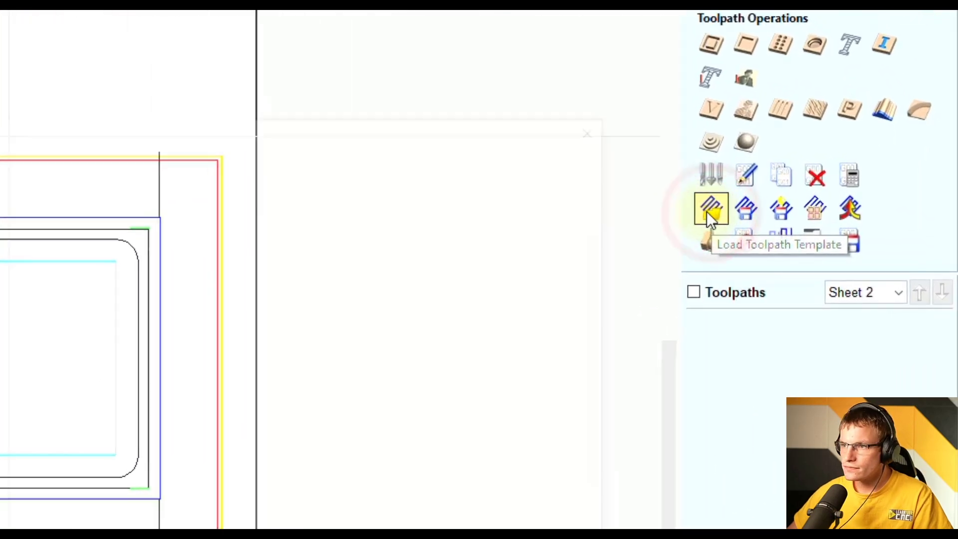
pyautogui.click(709, 209)
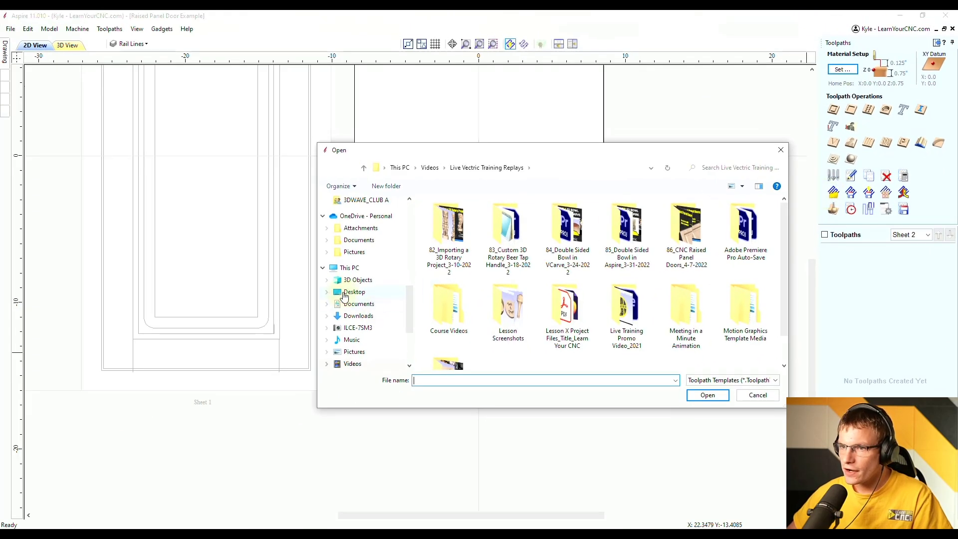
pyautogui.click(350, 293)
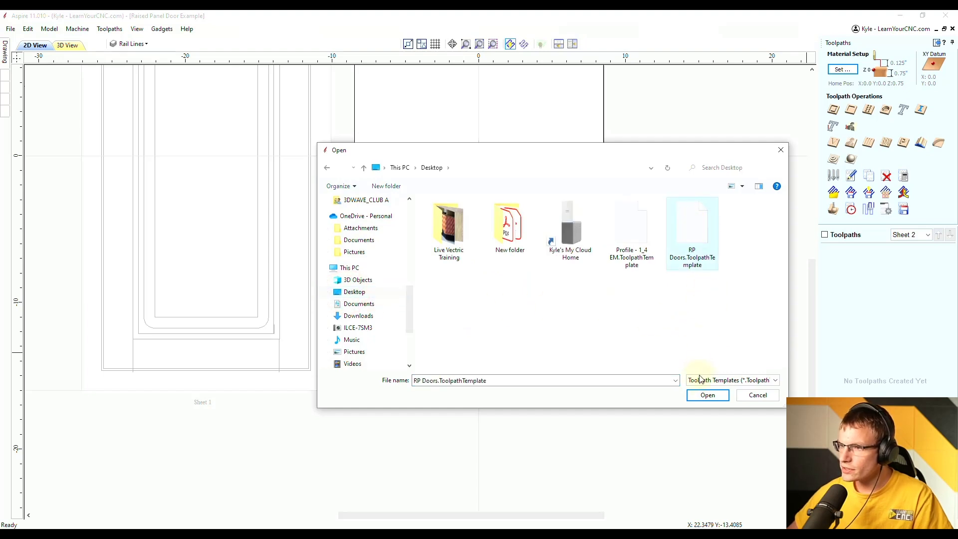
pyautogui.click(708, 396)
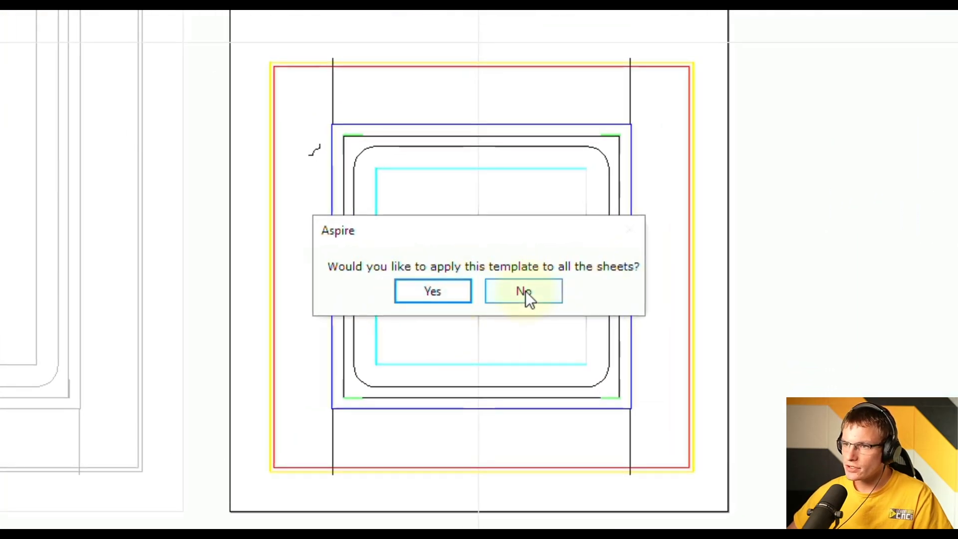
pyautogui.click(525, 291)
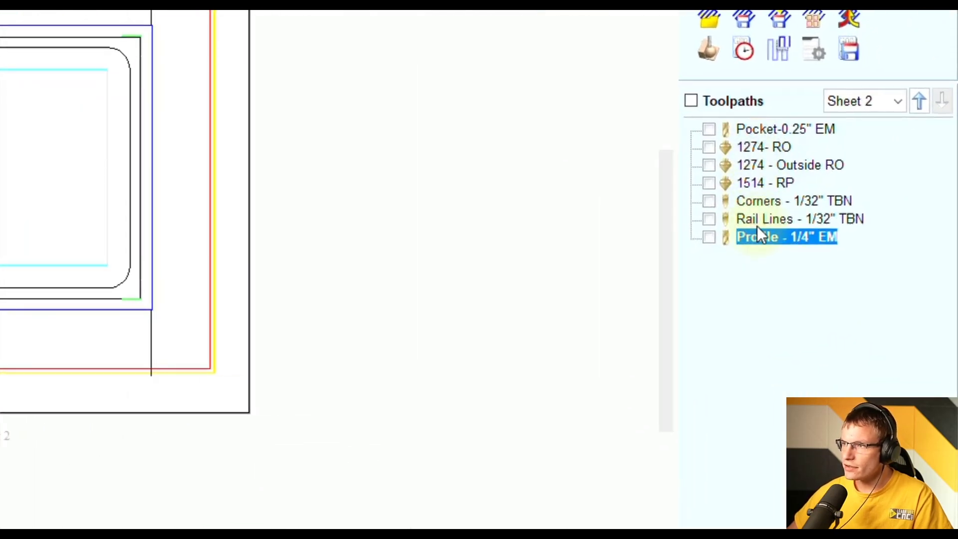
# Step: Tick all Sheet 2 toolpaths and run Recalculate Visible from the Pocket-0.25" EM menu
pyautogui.click(692, 101)
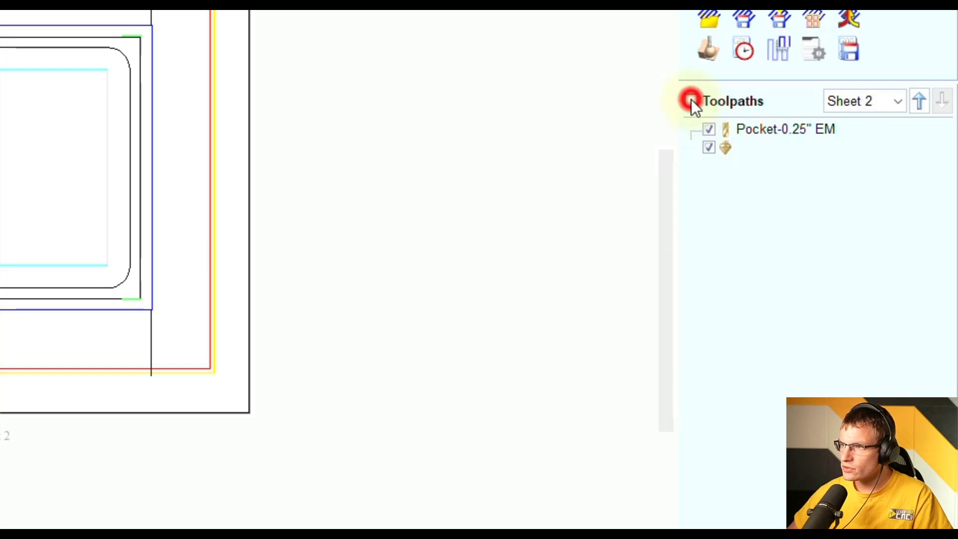
pyautogui.rightClick(751, 130)
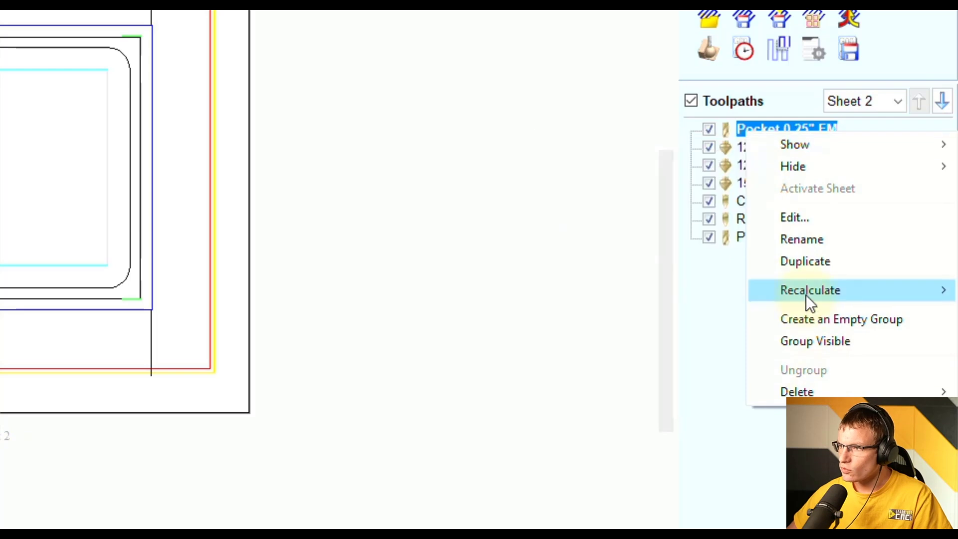
pyautogui.moveTo(807, 295)
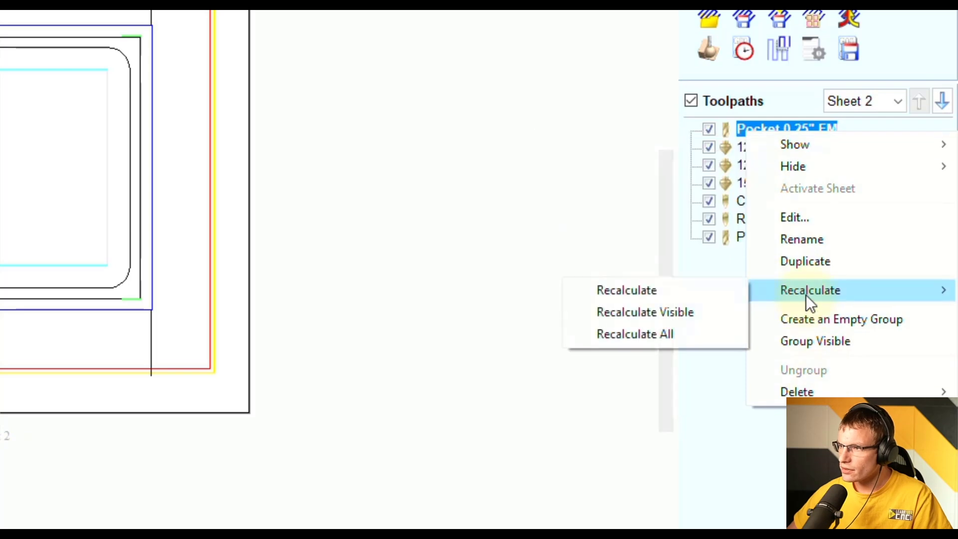
pyautogui.click(663, 314)
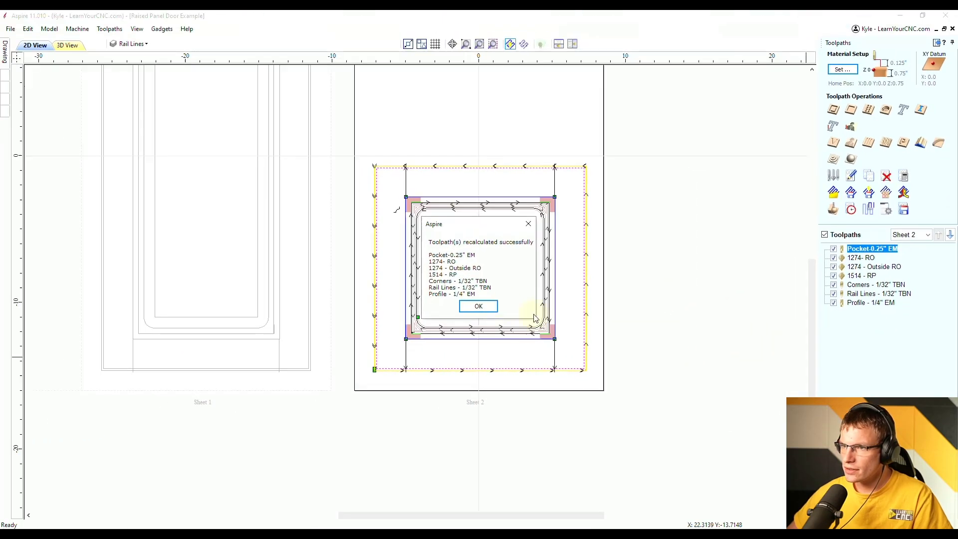
pyautogui.click(479, 307)
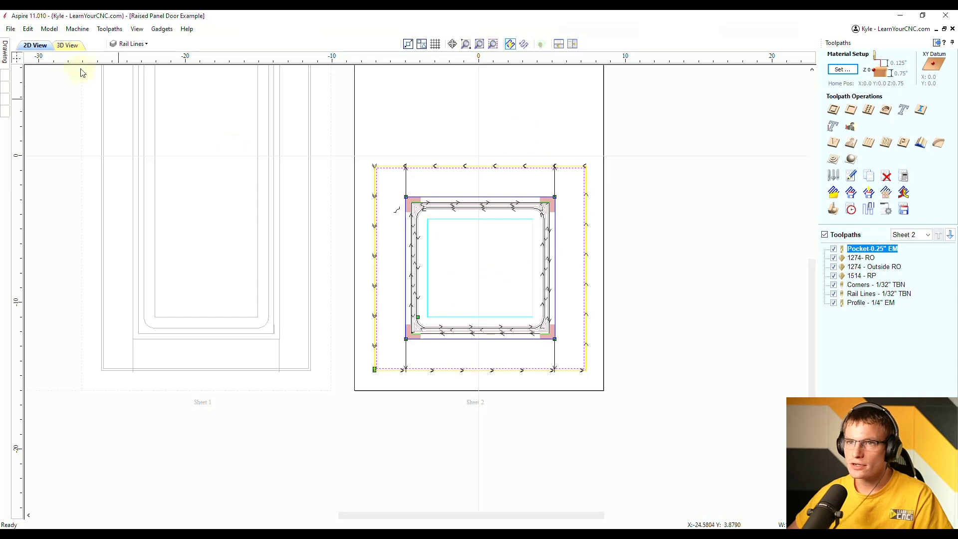
# Step: Preview all toolpaths in the 3D View and remove the waste around the door
pyautogui.click(67, 45)
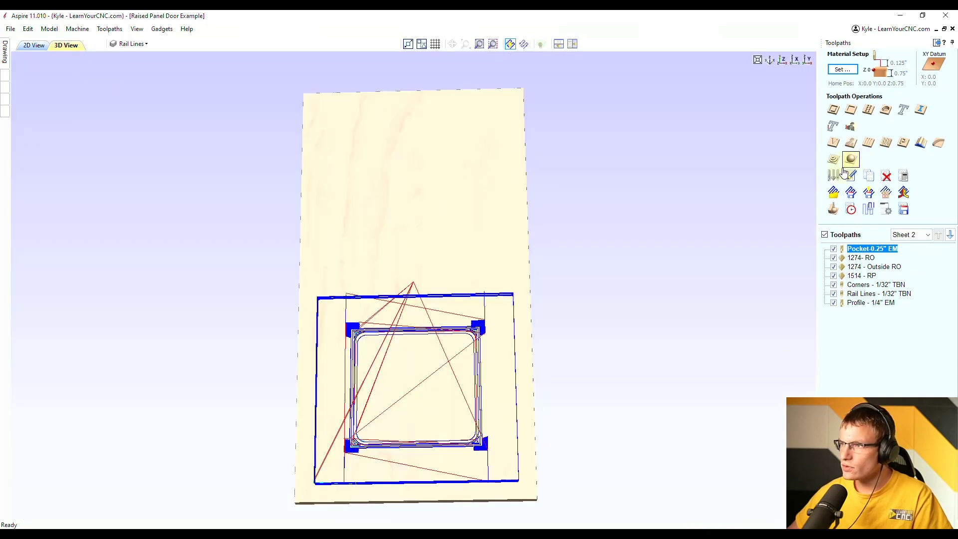
pyautogui.click(834, 210)
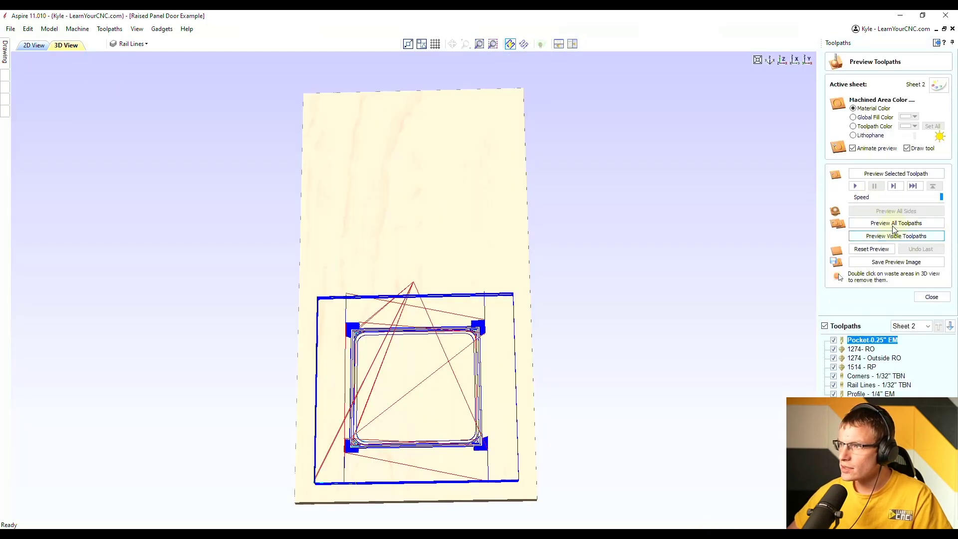
pyautogui.click(894, 226)
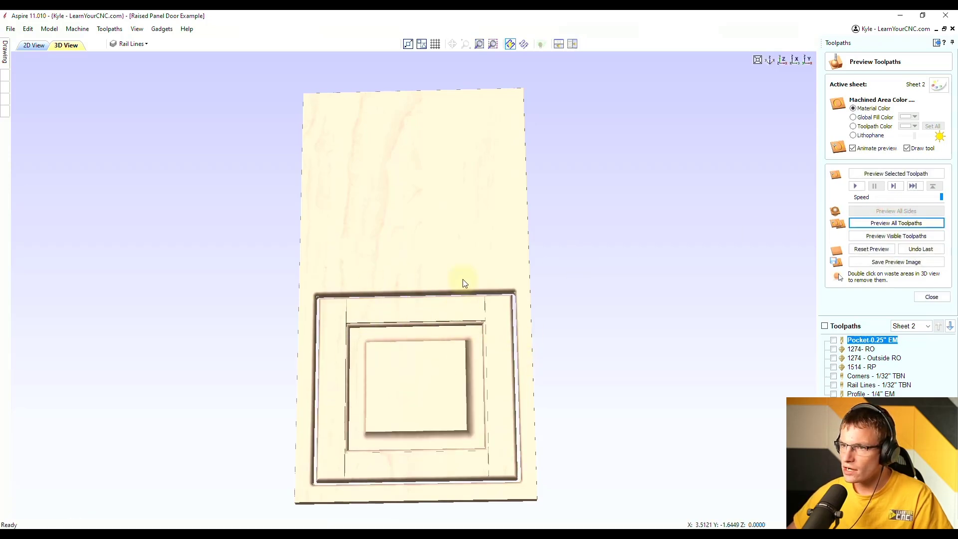
pyautogui.doubleClick(457, 245)
# Step: Orbit the simulated raised panel door to inspect its carved profile from several angles
pyautogui.moveTo(456, 242); pyautogui.dragTo(517, 299)
pyautogui.moveTo(456, 351); pyautogui.dragTo(543, 335)
pyautogui.moveTo(432, 312); pyautogui.dragTo(505, 335)
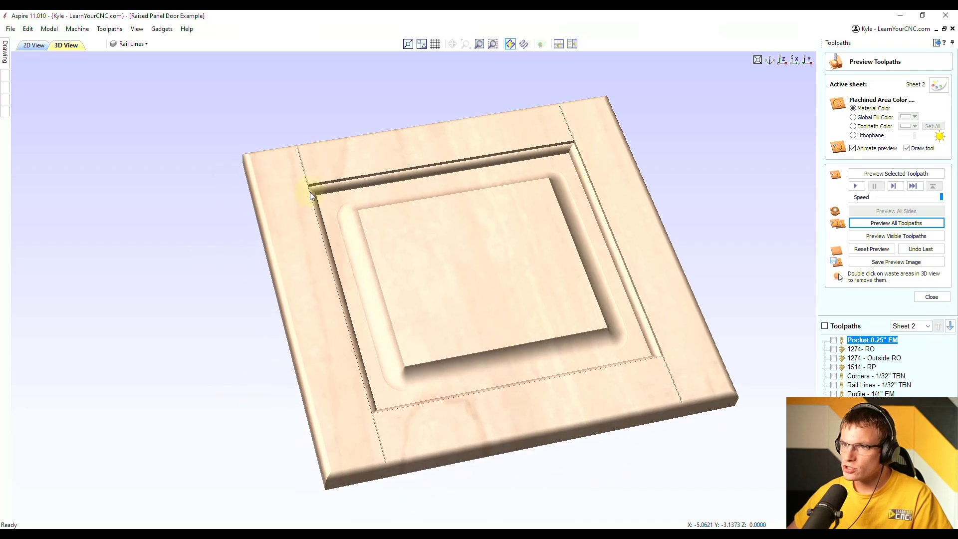
pyautogui.moveTo(568, 359); pyautogui.dragTo(508, 369)
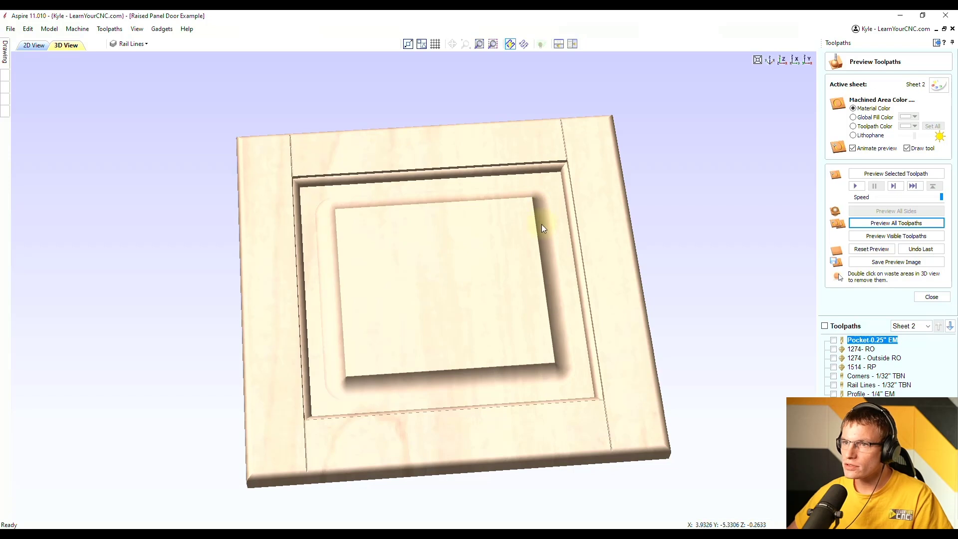
pyautogui.scroll(-3, 543, 228)
pyautogui.moveTo(577, 232)
pyautogui.mouseDown()
pyautogui.moveTo(471, 257)
pyautogui.moveTo(614, 255)
pyautogui.moveTo(631, 223)
pyautogui.moveTo(581, 243)
pyautogui.mouseUp()
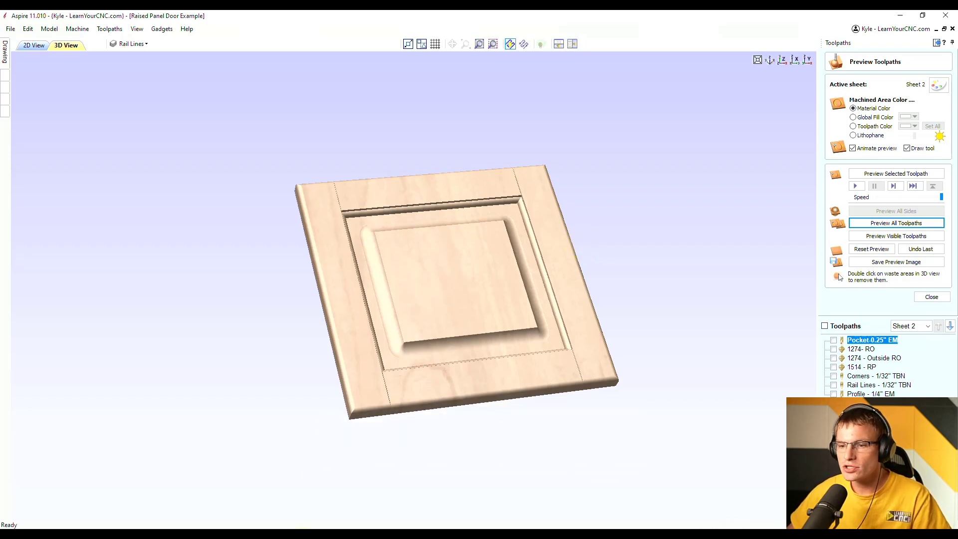
pyautogui.click(312, 528)
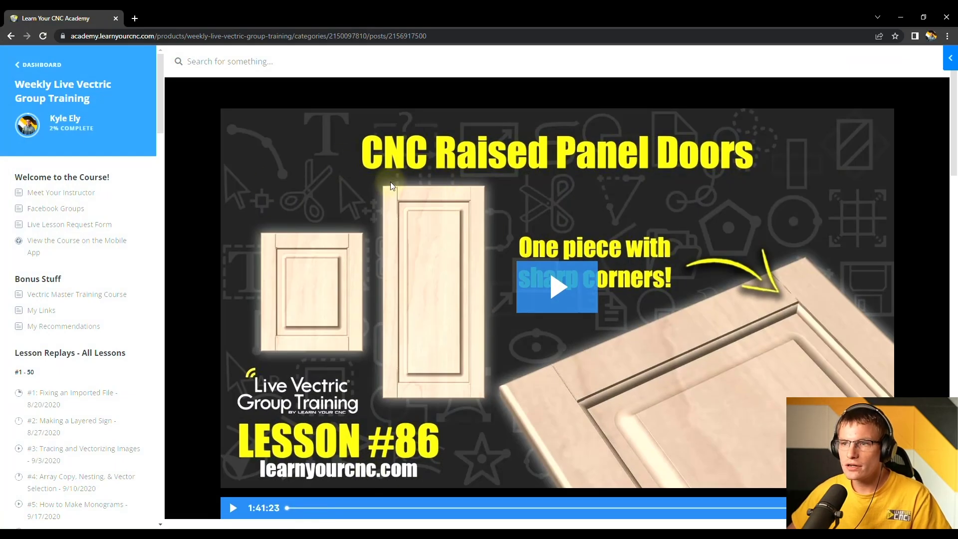
# Step: Scroll over the Lesson #86 CNC Raised Panel Doors video and choose All Lessons in the sidebar
pyautogui.scroll(-1, 427, 146)
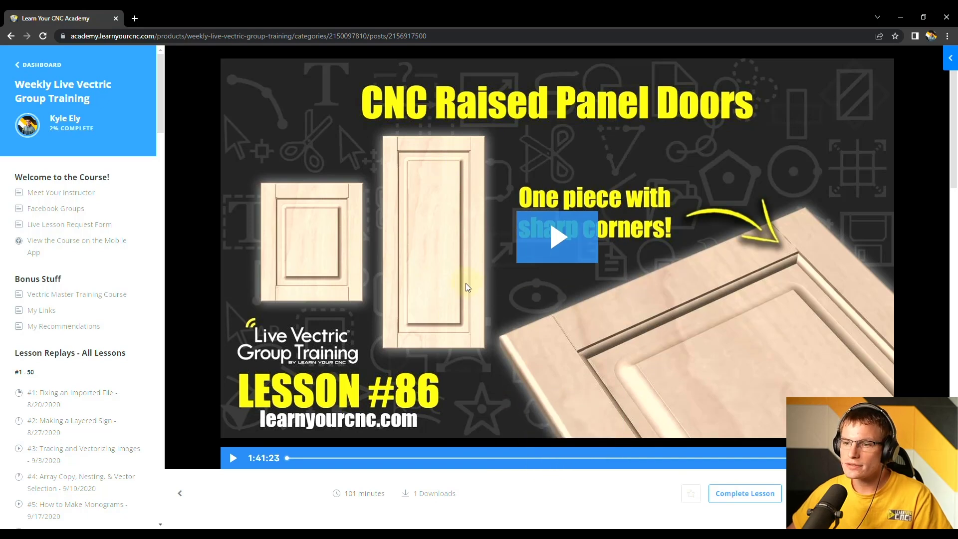
pyautogui.scroll(-5, 466, 283)
pyautogui.scroll(5, 479, 279)
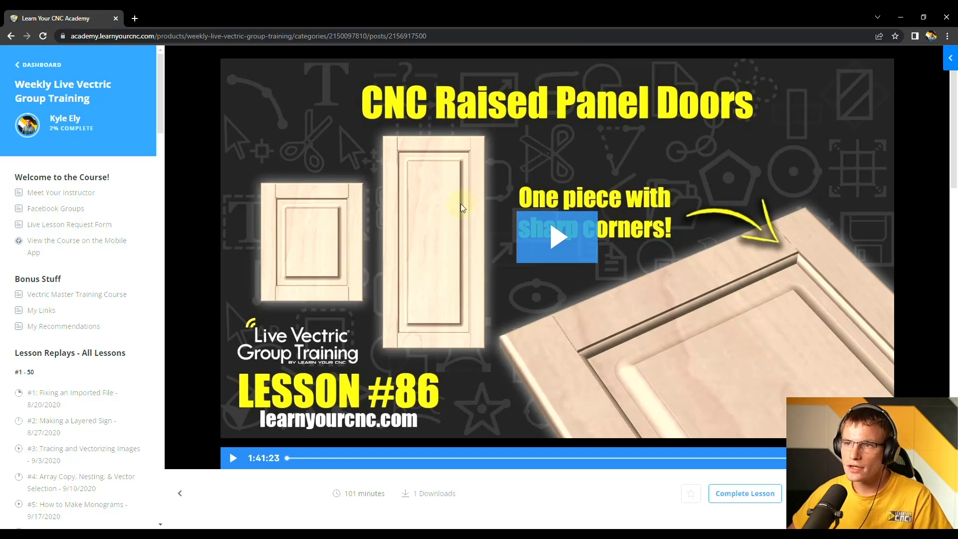
pyautogui.scroll(1, 470, 367)
pyautogui.scroll(-1, 541, 308)
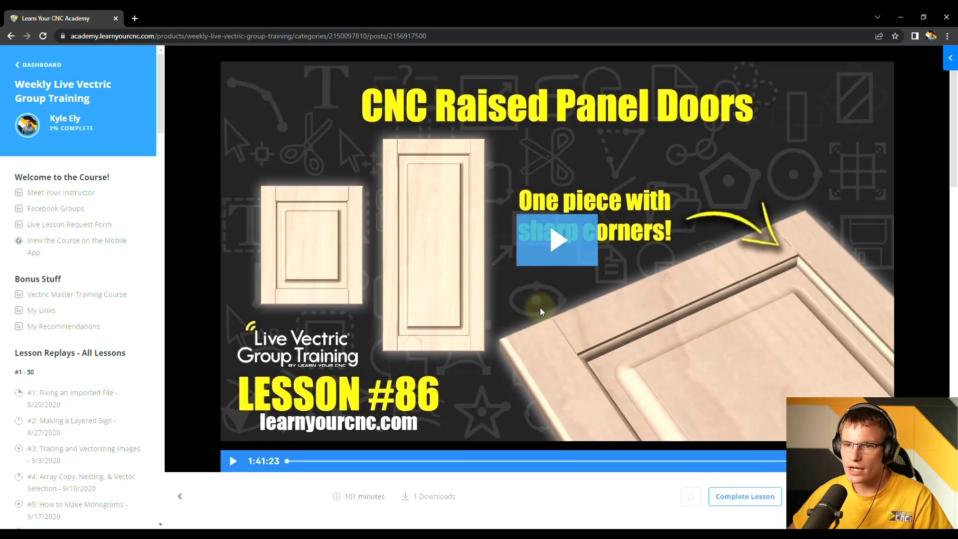
pyautogui.click(86, 356)
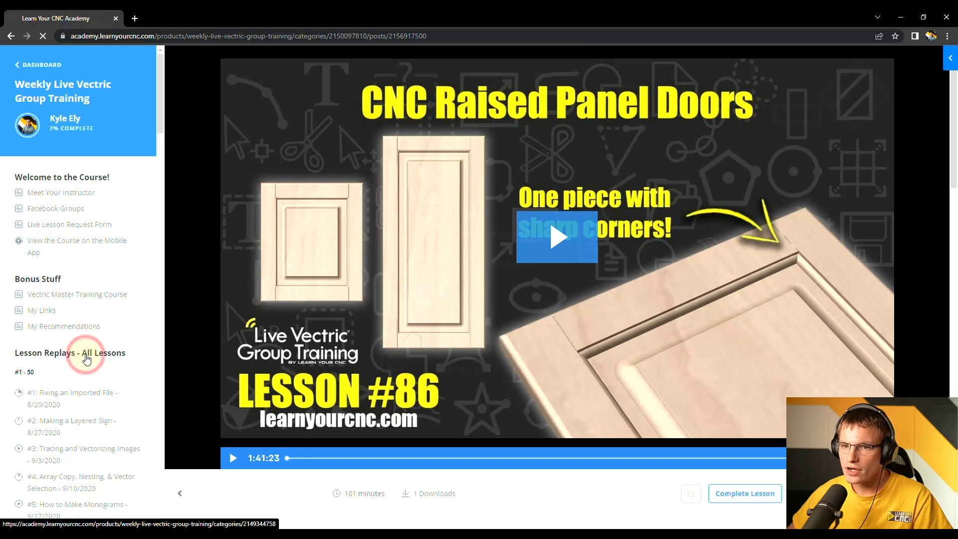
pyautogui.click(74, 396)
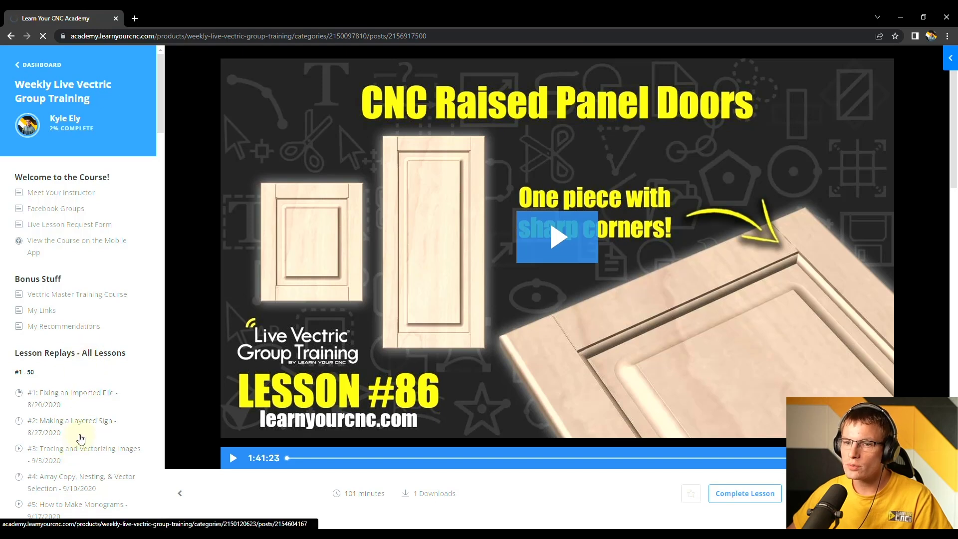
# Step: Open Lesson Replays - All Lessons and scroll down to lessons #44–#49
pyautogui.click(79, 352)
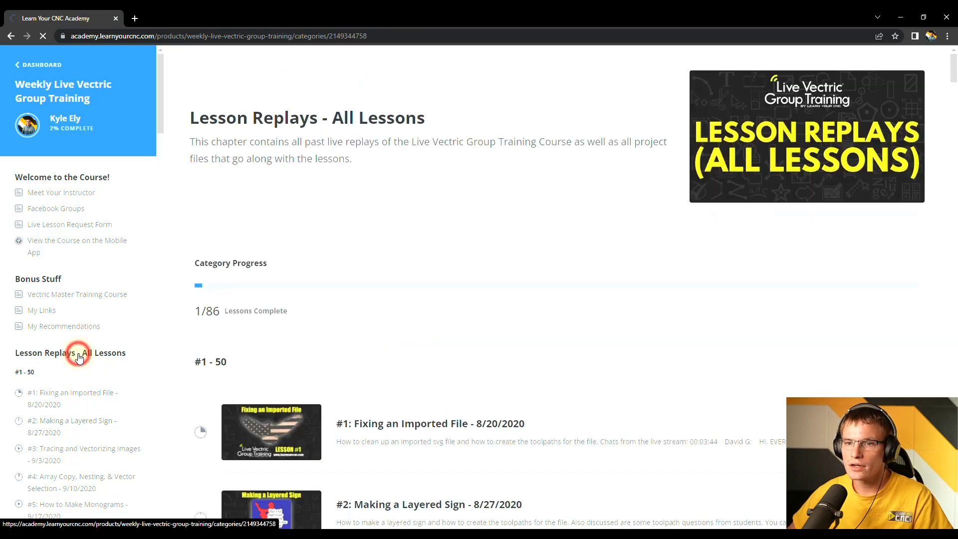
pyautogui.click(954, 118)
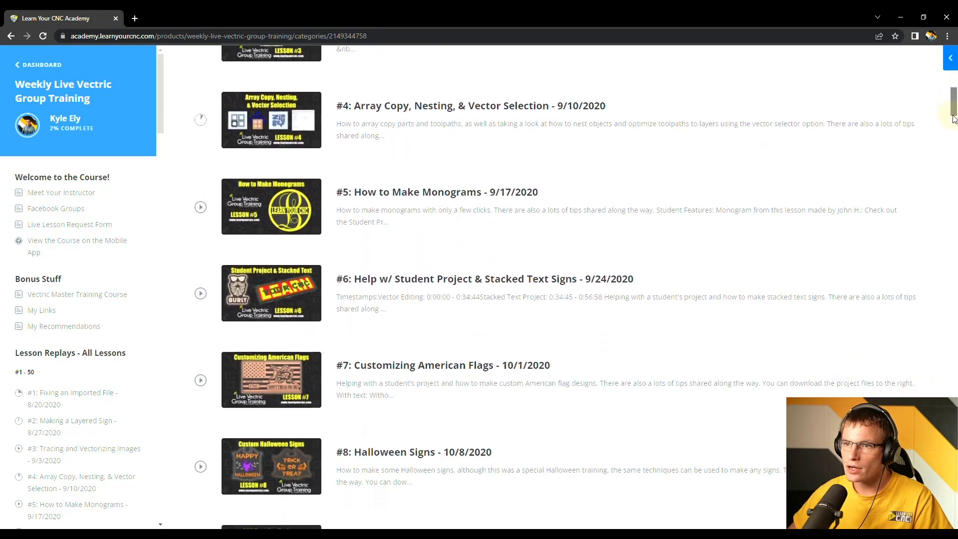
pyautogui.moveTo(953, 119); pyautogui.dragTo(954, 209)
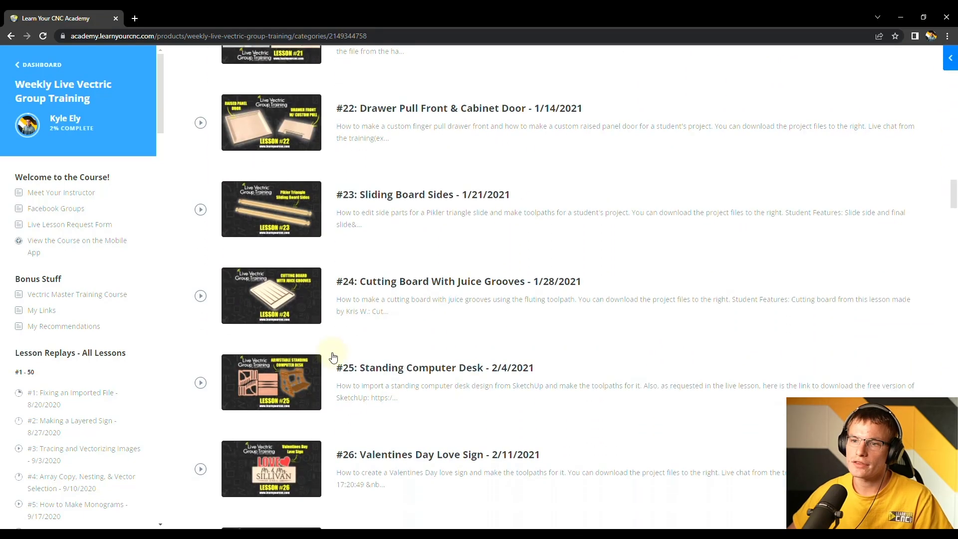
pyautogui.scroll(-18, 333, 357)
pyautogui.scroll(1, 486, 402)
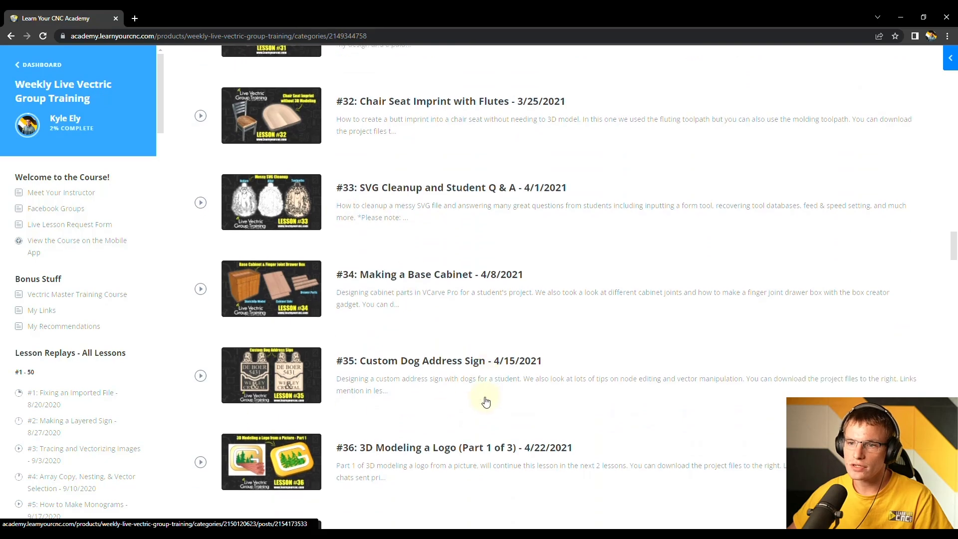
pyautogui.scroll(-5, 431, 315)
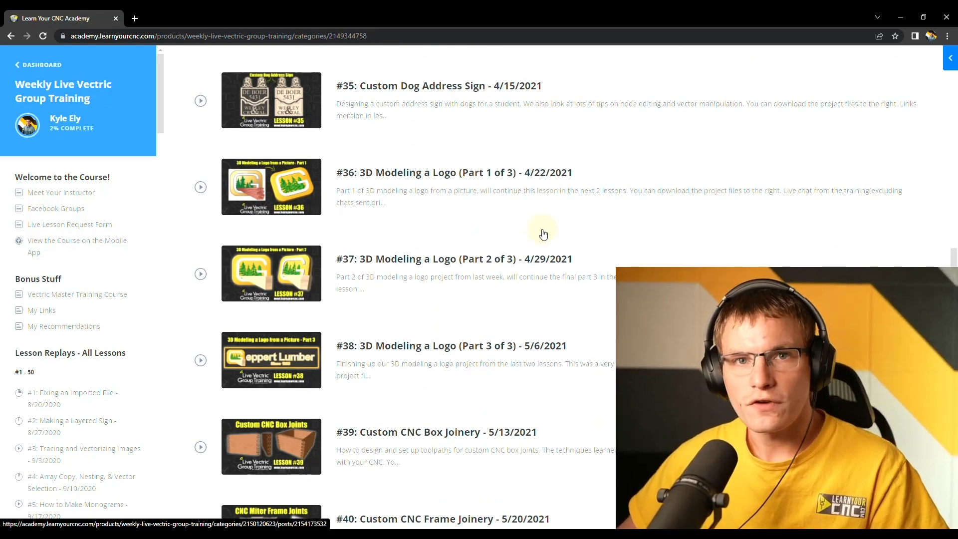
pyautogui.scroll(-16, 477, 245)
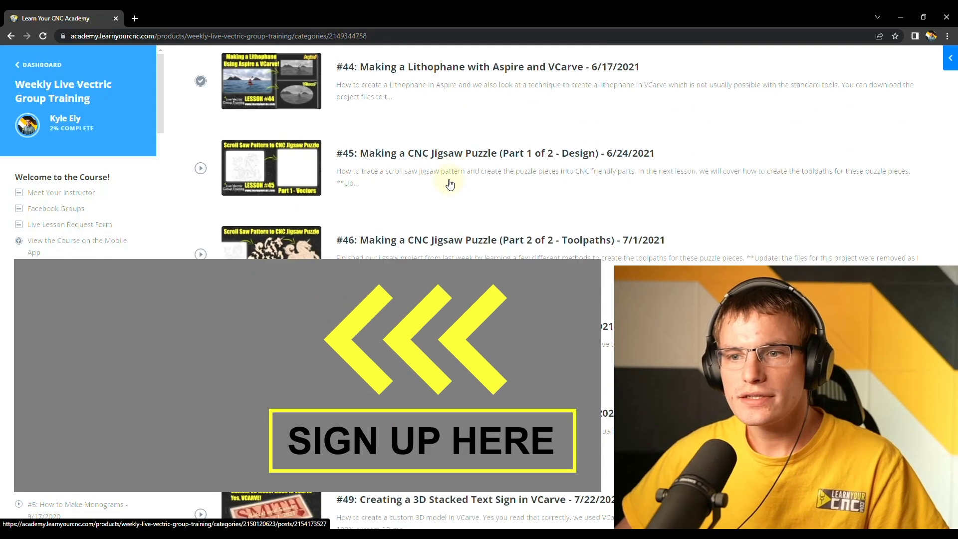